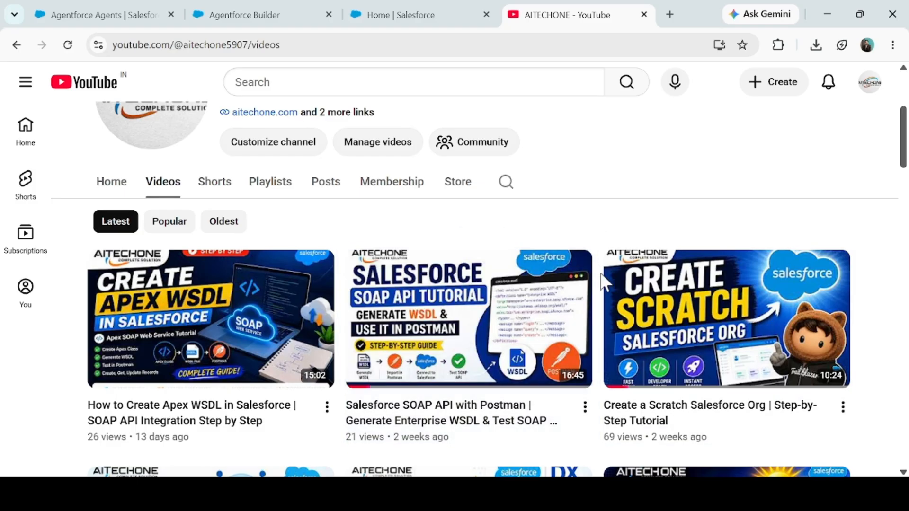
- Browse the AITECHONE channel's video list for its Salesforce, Agentforce and MCP tutorials
{"action": "scroll", "coordinate": [605, 282], "scroll_direction": "up", "scroll_amount": 3}
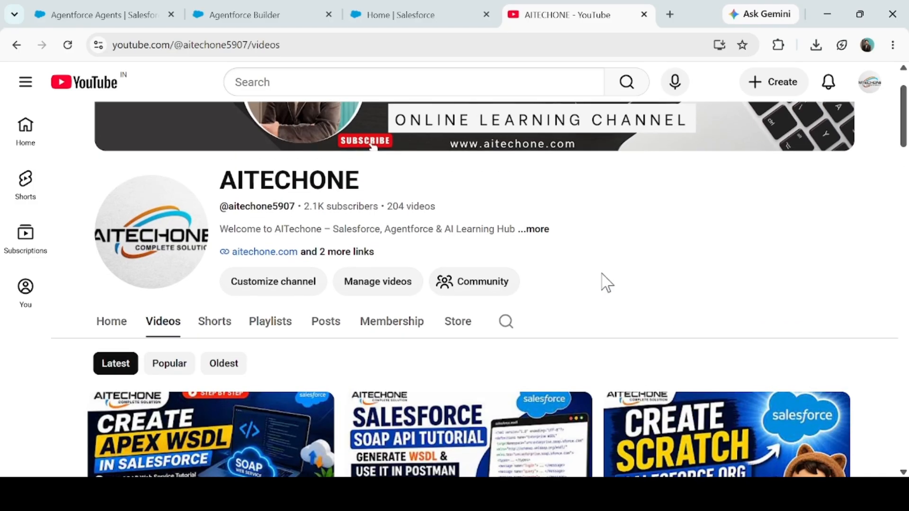
{"action": "scroll", "coordinate": [511, 317], "scroll_direction": "down", "scroll_amount": 3}
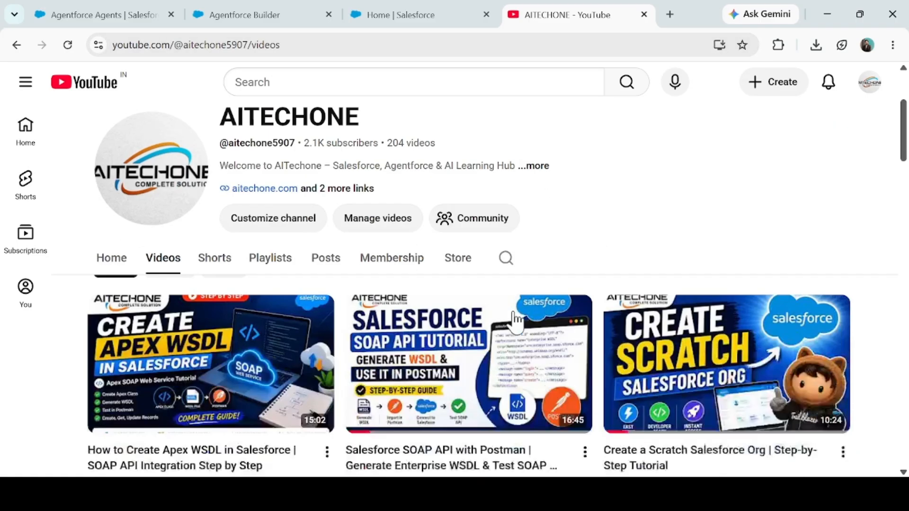
{"action": "scroll", "coordinate": [516, 322], "scroll_direction": "down", "scroll_amount": 5}
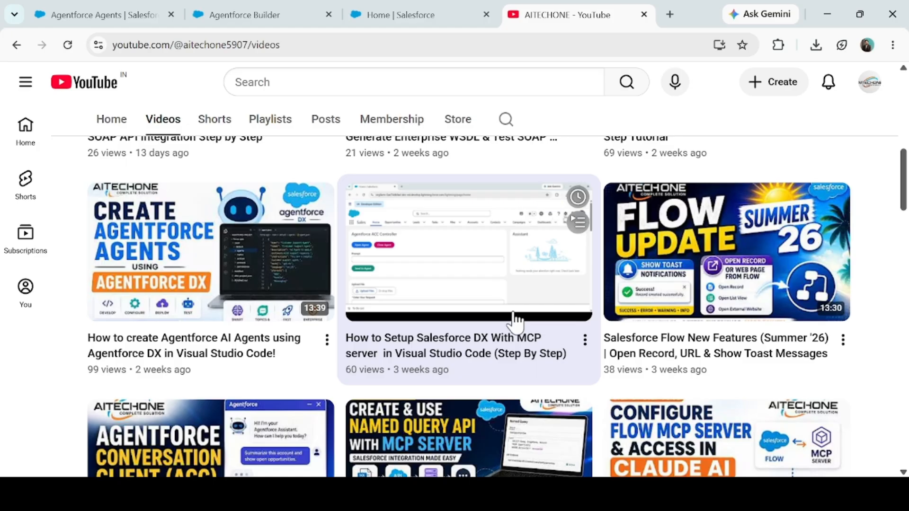
{"action": "scroll", "coordinate": [516, 320], "scroll_direction": "down", "scroll_amount": 4}
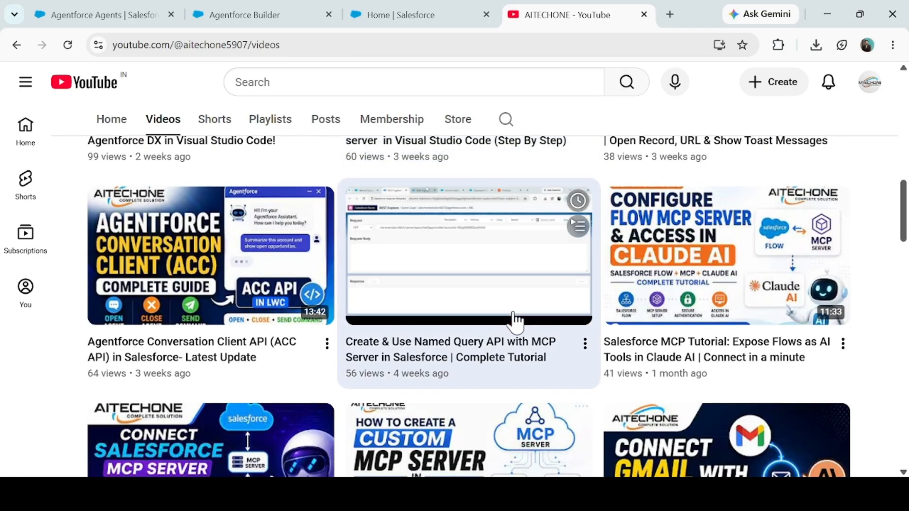
{"action": "scroll", "coordinate": [515, 322], "scroll_direction": "down", "scroll_amount": 6}
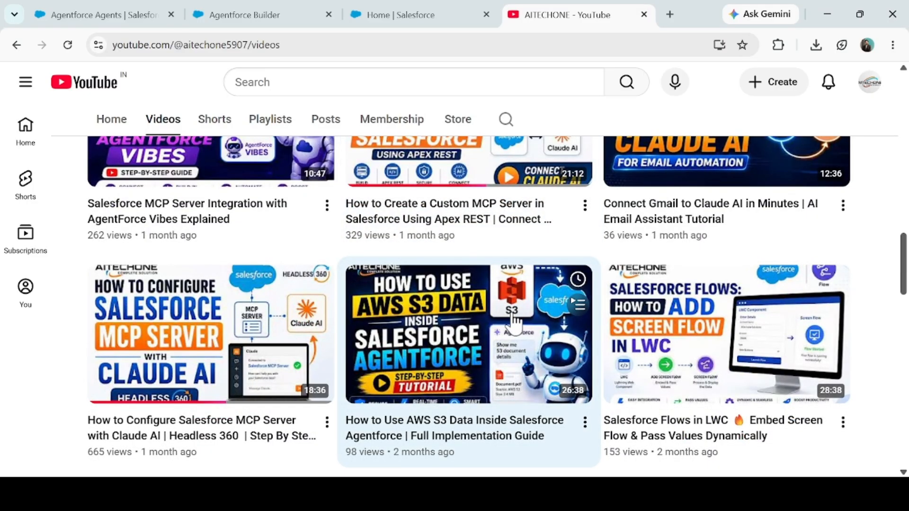
{"action": "scroll", "coordinate": [513, 324], "scroll_direction": "down", "scroll_amount": 3}
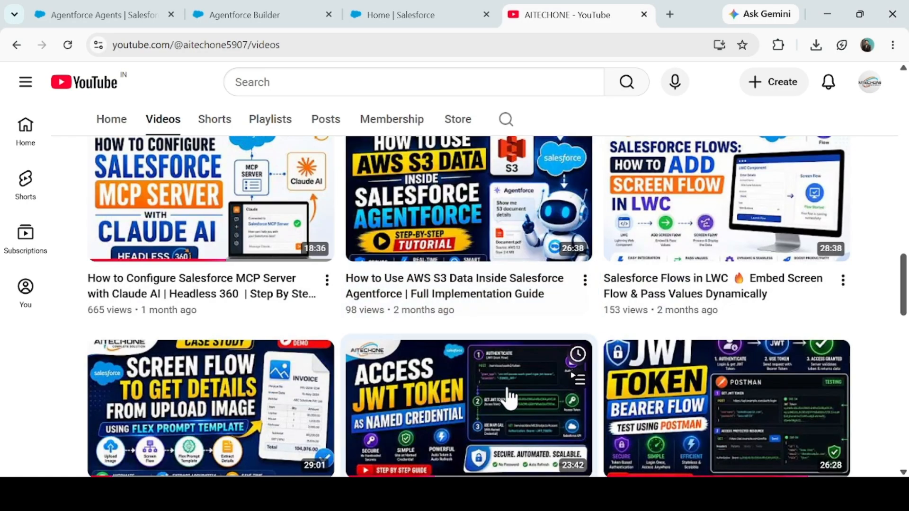
{"action": "mouse_move", "coordinate": [422, 213]}
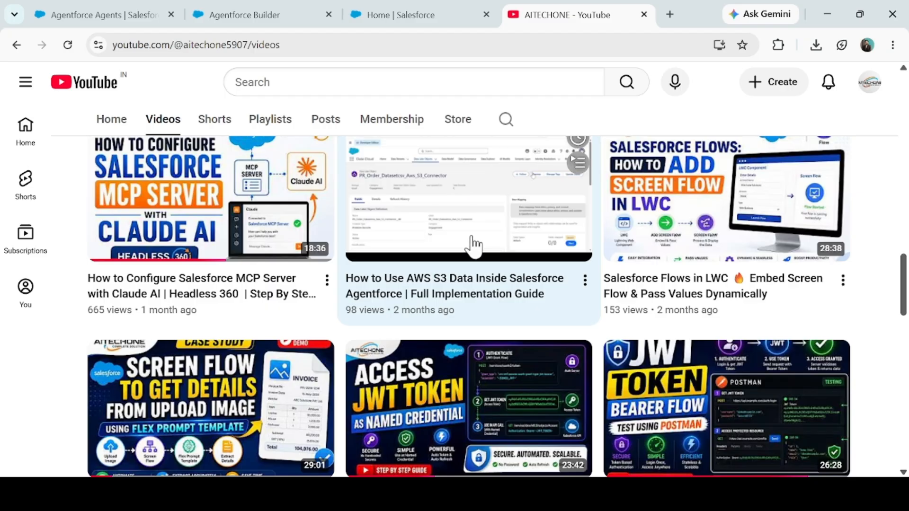
{"action": "scroll", "coordinate": [270, 400], "scroll_direction": "down", "scroll_amount": 3}
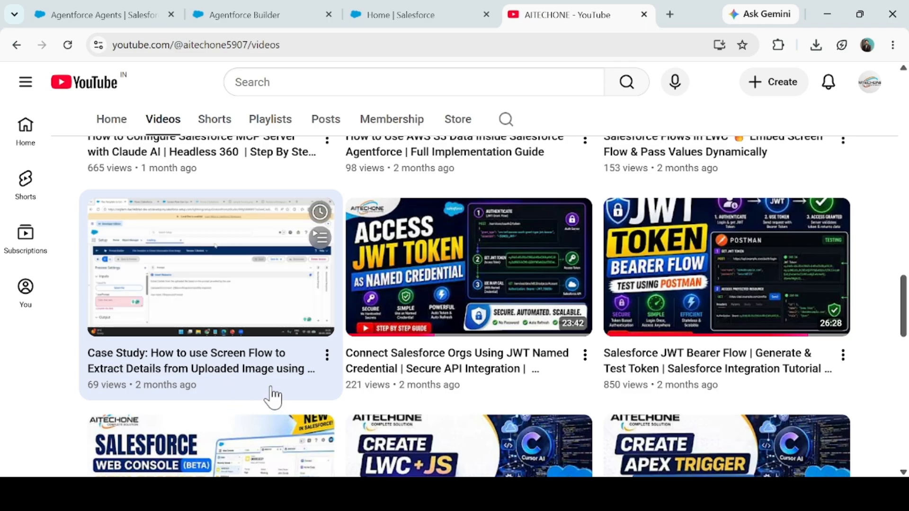
{"action": "scroll", "coordinate": [291, 360], "scroll_direction": "down", "scroll_amount": 5}
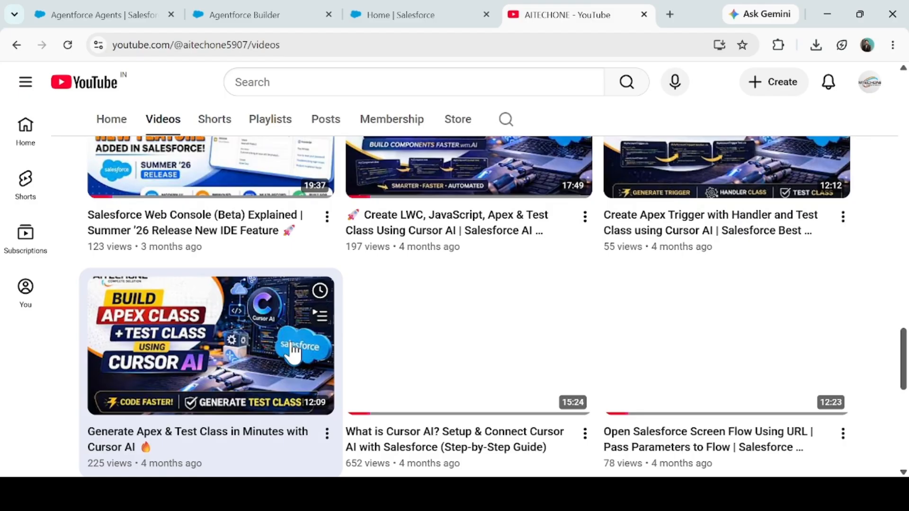
{"action": "scroll", "coordinate": [293, 352], "scroll_direction": "up", "scroll_amount": 5}
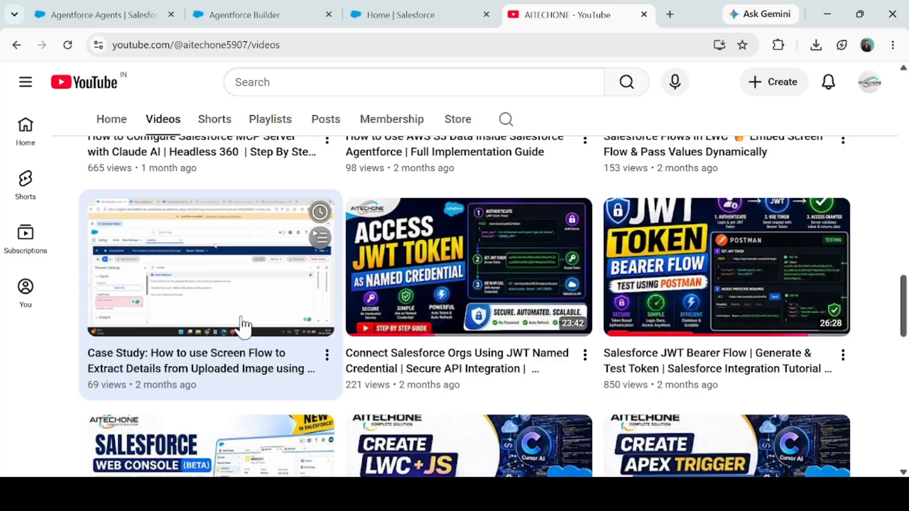
{"action": "scroll", "coordinate": [231, 325], "scroll_direction": "up", "scroll_amount": 4}
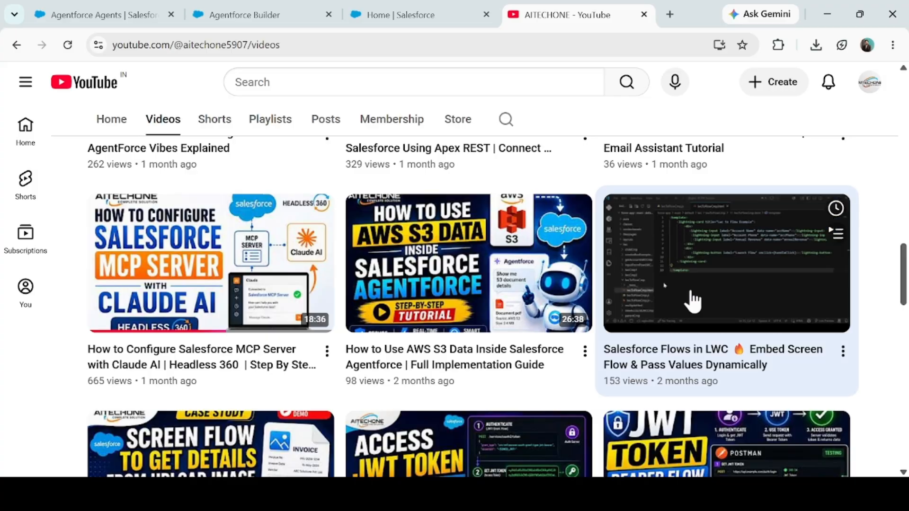
{"action": "scroll", "coordinate": [382, 378], "scroll_direction": "up", "scroll_amount": 4}
{"action": "left_click", "coordinate": [410, 10]}
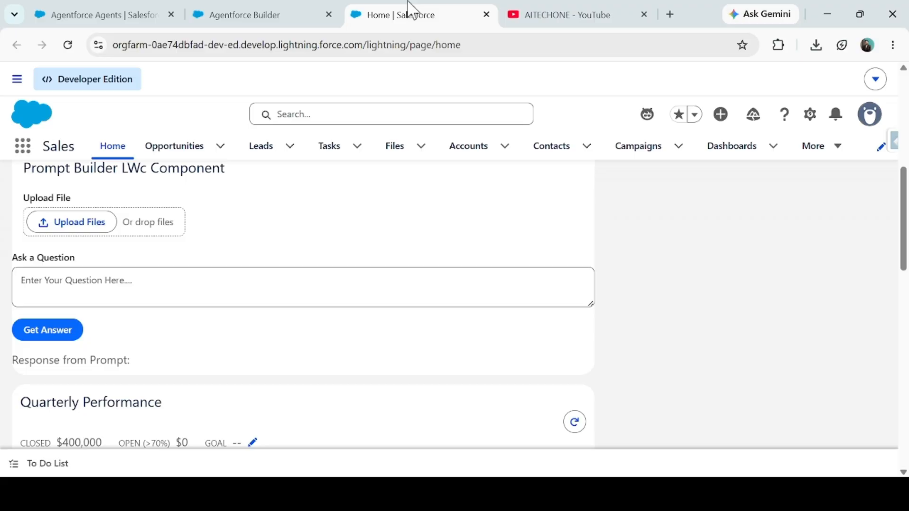
{"action": "left_click", "coordinate": [520, 15]}
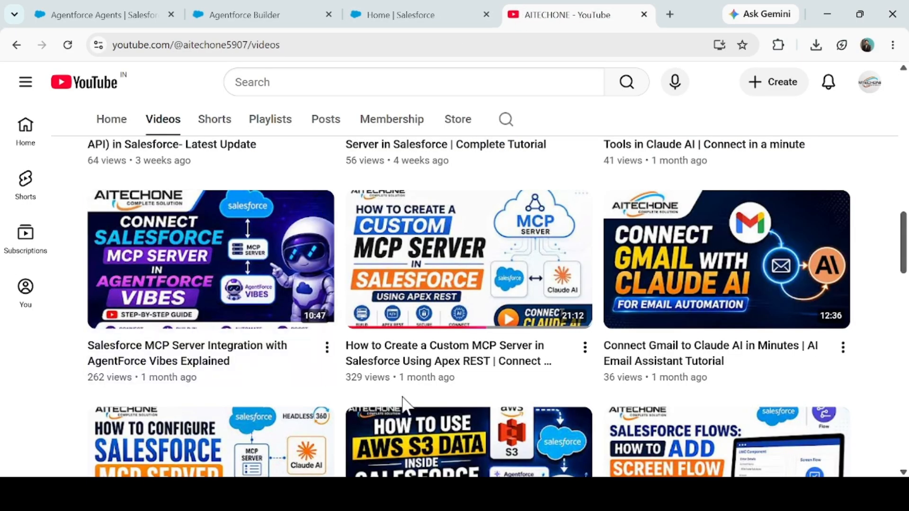
{"action": "scroll", "coordinate": [402, 405], "scroll_direction": "up", "scroll_amount": 2}
{"action": "scroll", "coordinate": [402, 405], "scroll_direction": "down", "scroll_amount": 10}
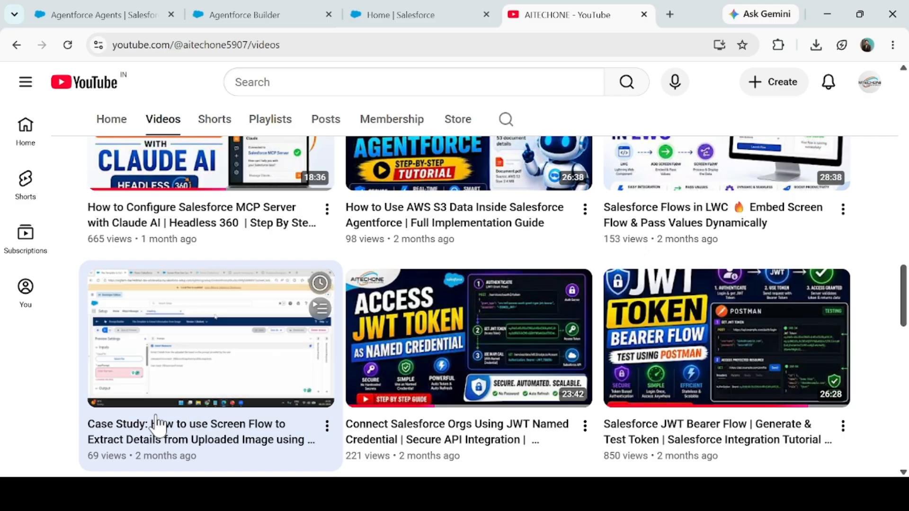
- Switch to the Salesforce Sales home page and examine its Agentforce ACC Controller, file upload and Prompt Builder components
{"action": "left_click", "coordinate": [448, 14]}
{"action": "scroll", "coordinate": [146, 355], "scroll_direction": "down", "scroll_amount": 3}
{"action": "scroll", "coordinate": [92, 330], "scroll_direction": "up", "scroll_amount": 5}
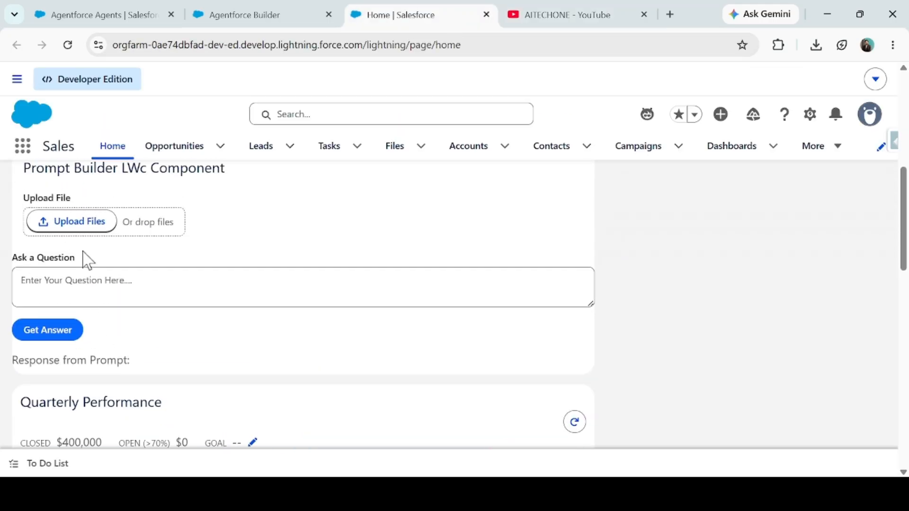
{"action": "scroll", "coordinate": [79, 303], "scroll_direction": "up", "scroll_amount": 2}
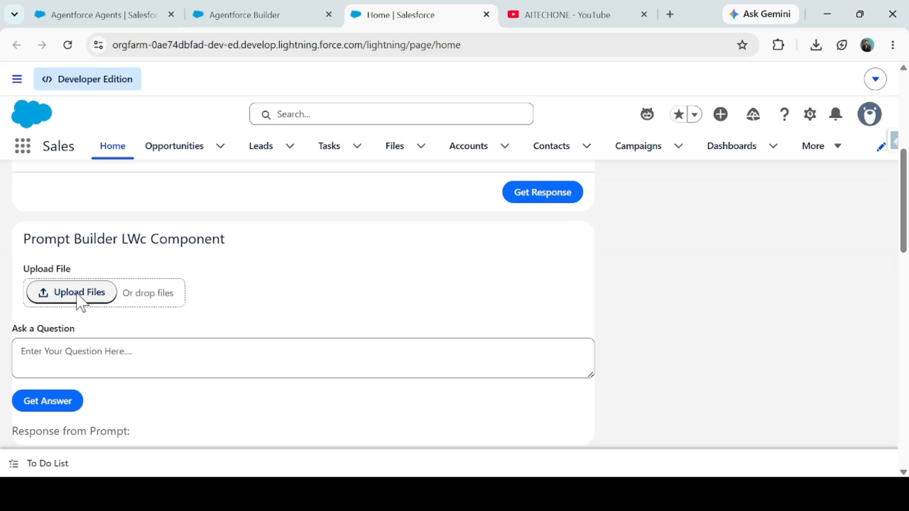
{"action": "scroll", "coordinate": [81, 303], "scroll_direction": "up", "scroll_amount": 5}
{"action": "scroll", "coordinate": [114, 326], "scroll_direction": "down", "scroll_amount": 1}
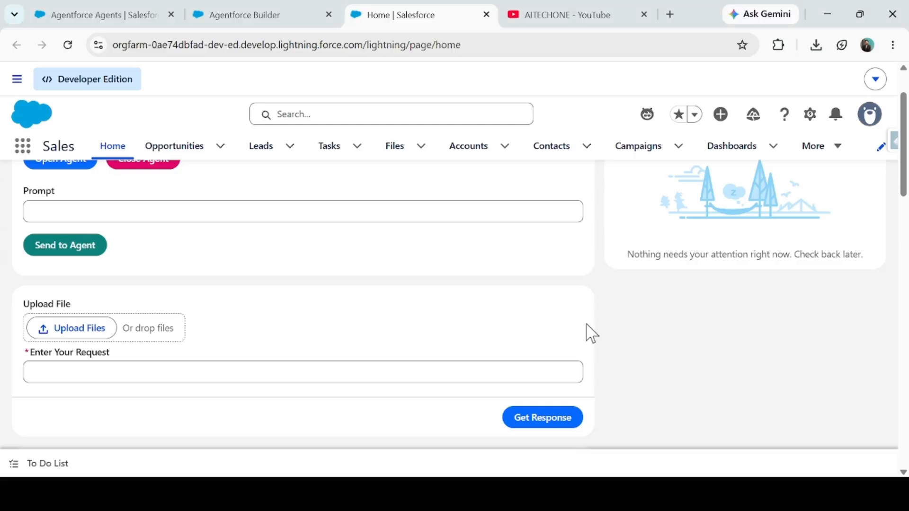
- Inspect the Agentforce (Default) agent in Agentforce Builder and check its type in the Agentforce Agents list in Setup
{"action": "left_click", "coordinate": [262, 11]}
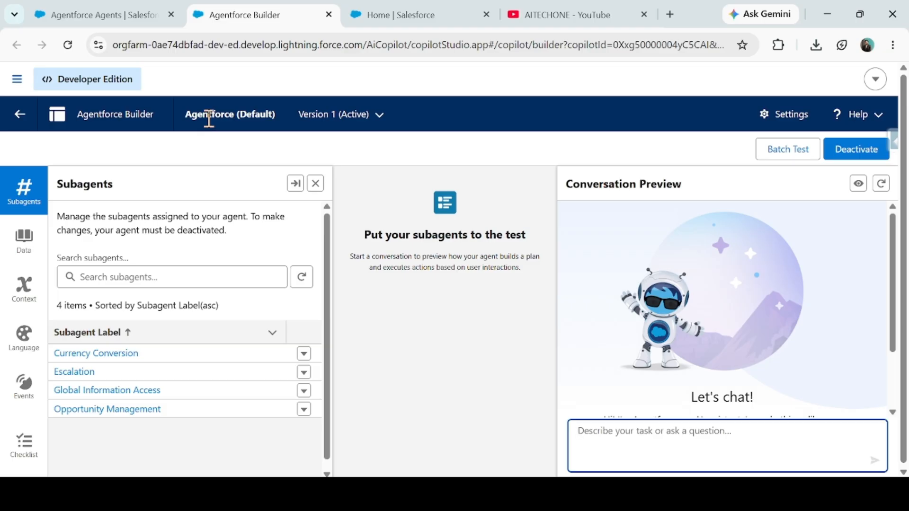
{"action": "left_click_drag", "start_coordinate": [203, 119], "coordinate": [210, 122]}
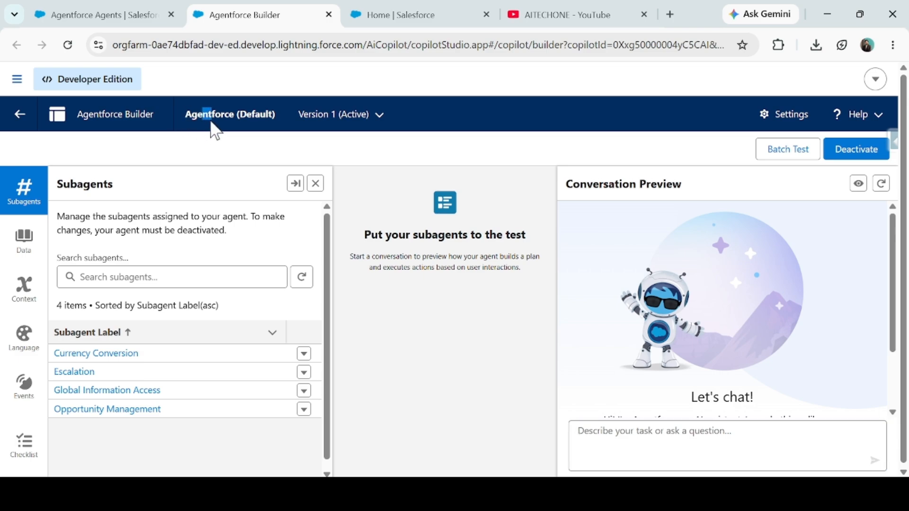
{"action": "left_click", "coordinate": [100, 9]}
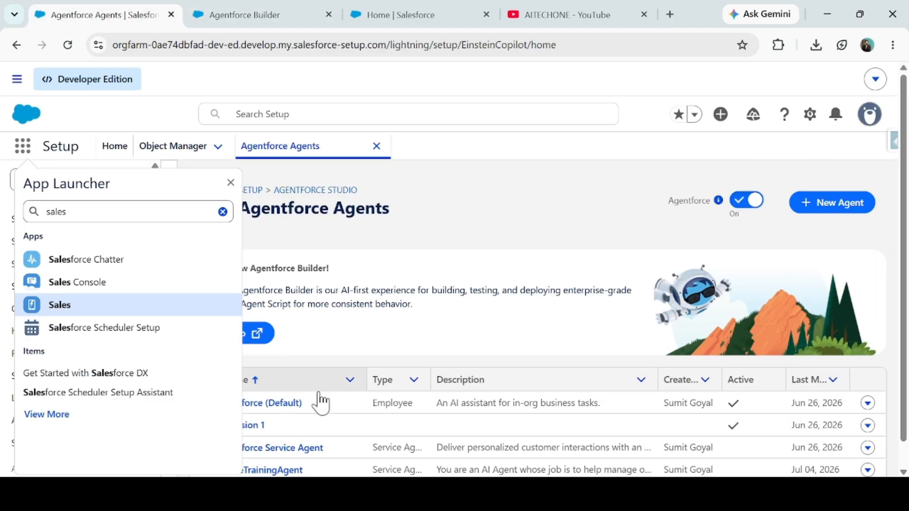
{"action": "left_click", "coordinate": [459, 232]}
{"action": "scroll", "coordinate": [338, 372], "scroll_direction": "down", "scroll_amount": 1}
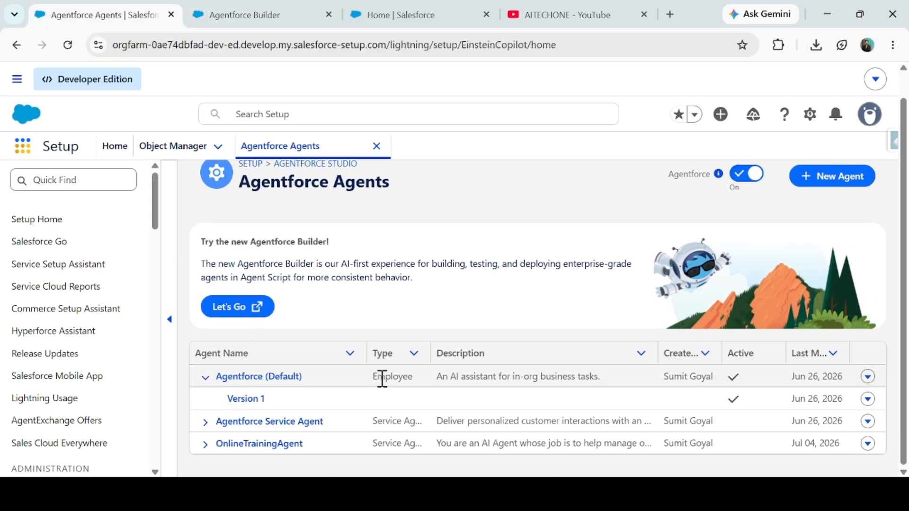
{"action": "left_click_drag", "start_coordinate": [374, 377], "coordinate": [411, 379]}
- Review the actions of the Opportunity Management subagent in Agentforce Builder, then return to the subagent list
{"action": "left_click", "coordinate": [271, 14]}
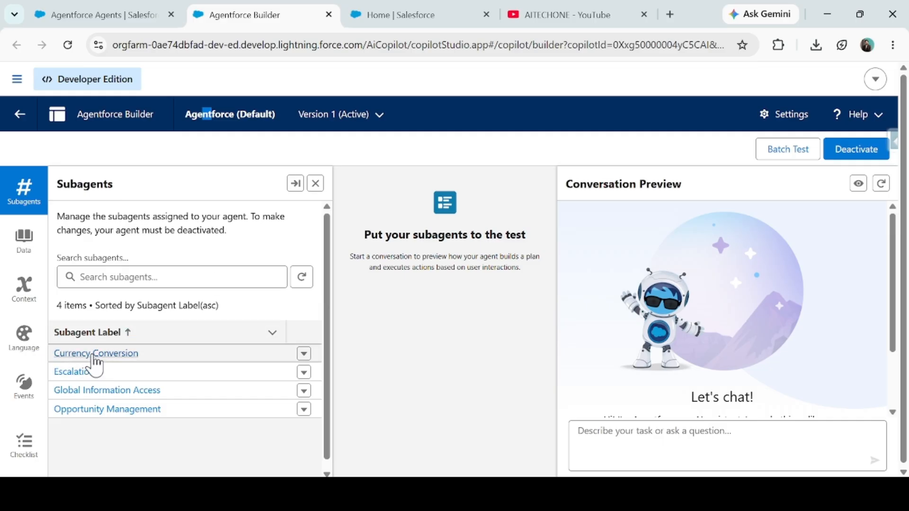
{"action": "left_click", "coordinate": [641, 450]}
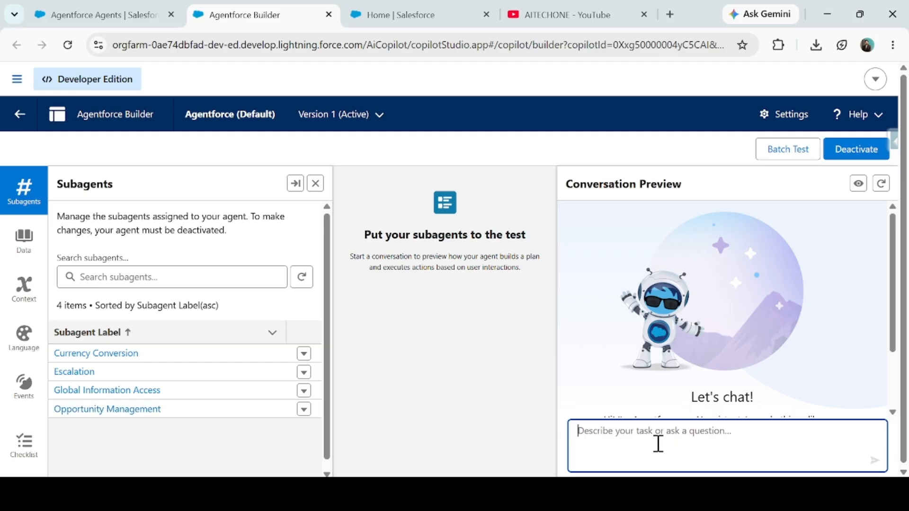
{"action": "left_click", "coordinate": [115, 410]}
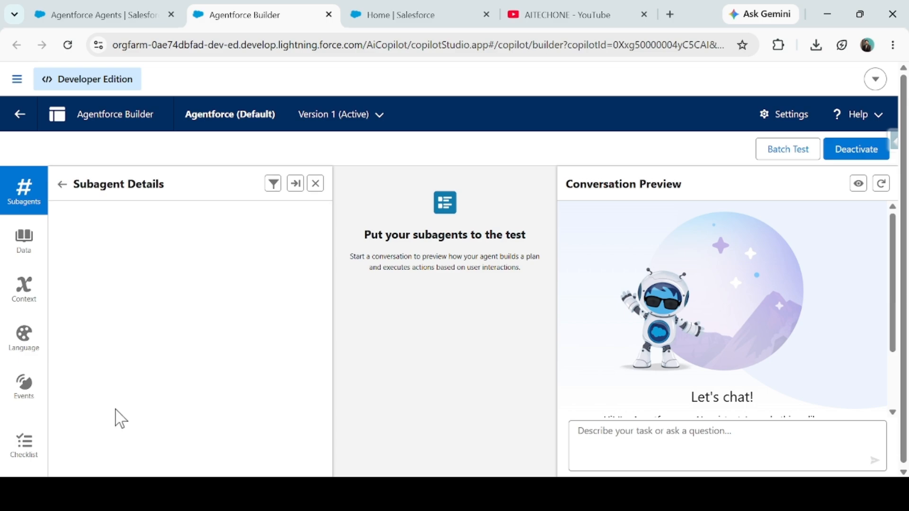
{"action": "left_click", "coordinate": [217, 221]}
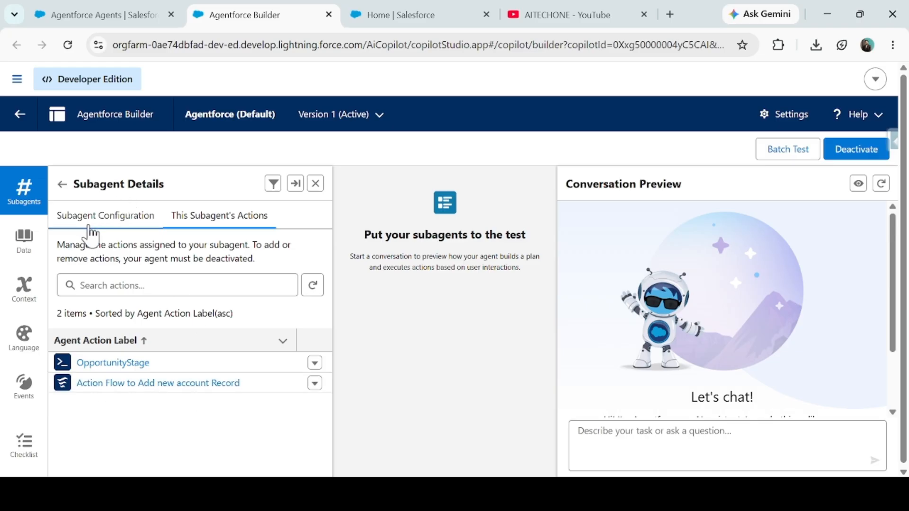
{"action": "left_click", "coordinate": [63, 184]}
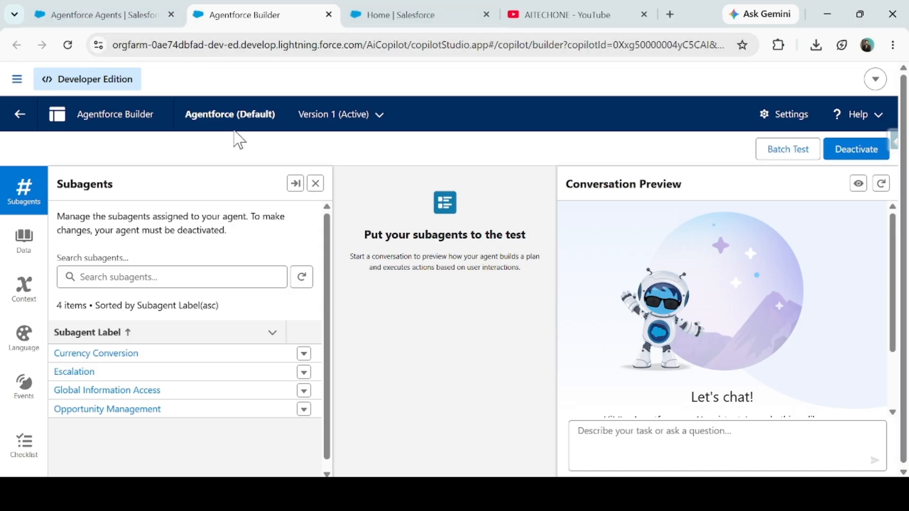
- Find and open the Flows page in Salesforce Setup
{"action": "left_click", "coordinate": [442, 17]}
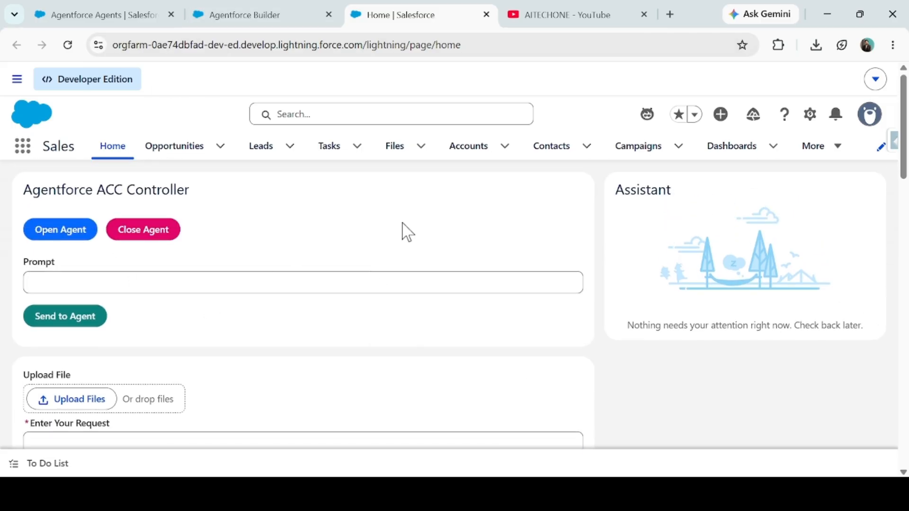
{"action": "left_click", "coordinate": [105, 14]}
{"action": "left_click", "coordinate": [80, 180]}
{"action": "type", "text": "Flows"}
{"action": "left_click", "coordinate": [52, 246]}
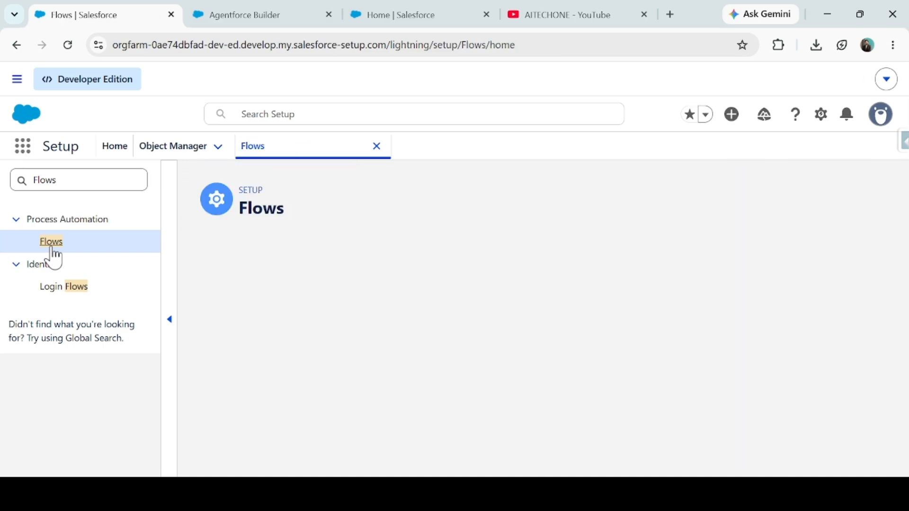
- Create a new flow of type Screen Flow from the Screen Automations category
{"action": "left_click", "coordinate": [843, 195]}
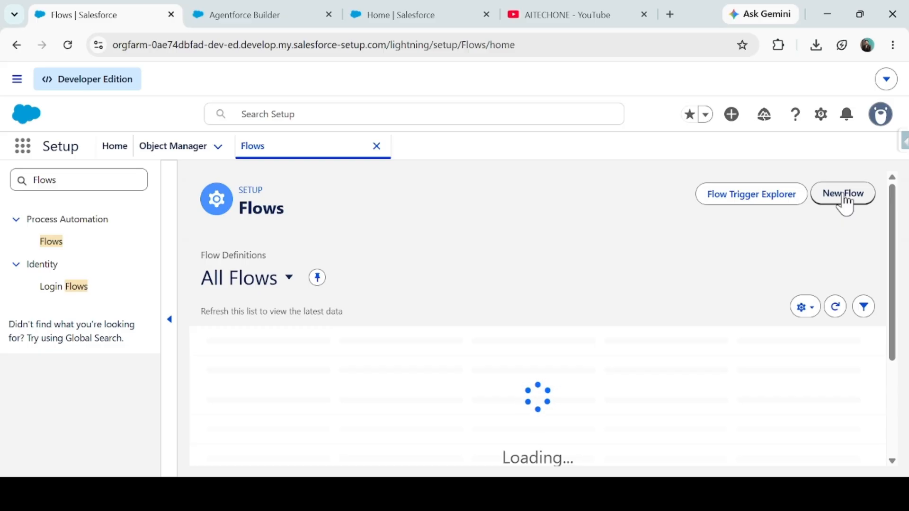
{"action": "left_click", "coordinate": [844, 201]}
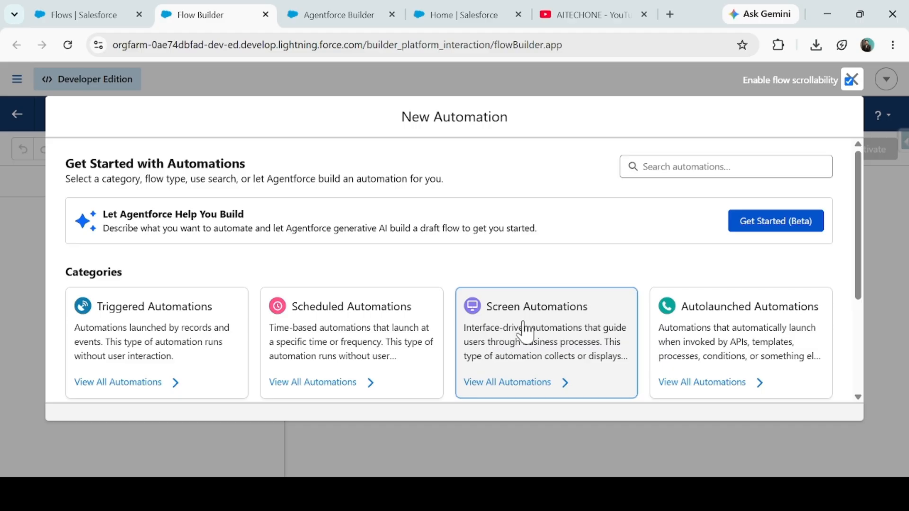
{"action": "left_click", "coordinate": [523, 332]}
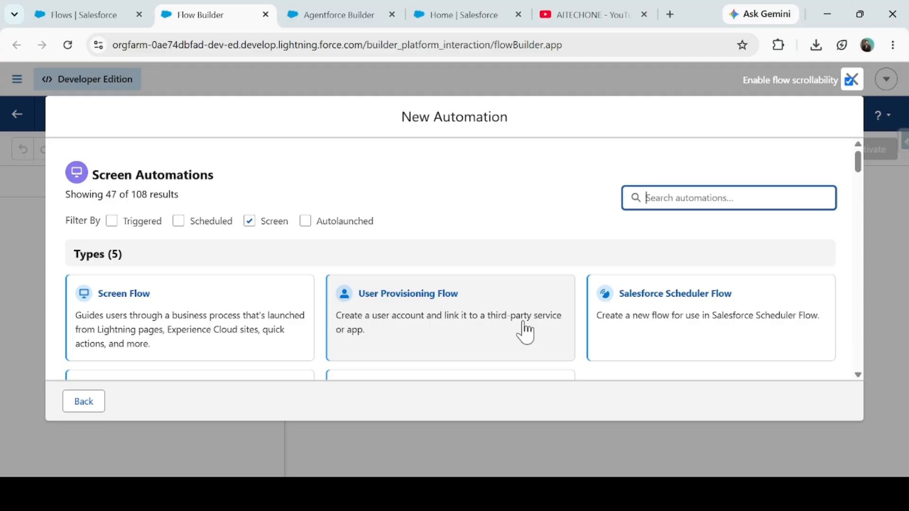
{"action": "left_click", "coordinate": [171, 319]}
- Add a Screen element after the flow's start and label it Input Screen
{"action": "left_click_drag", "start_coordinate": [310, 276], "coordinate": [233, 268]}
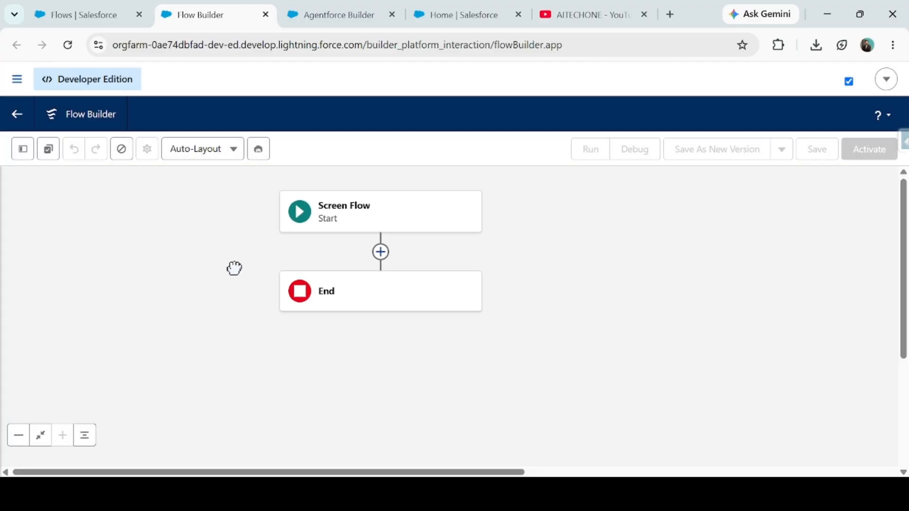
{"action": "left_click", "coordinate": [380, 253]}
{"action": "left_click", "coordinate": [327, 364]}
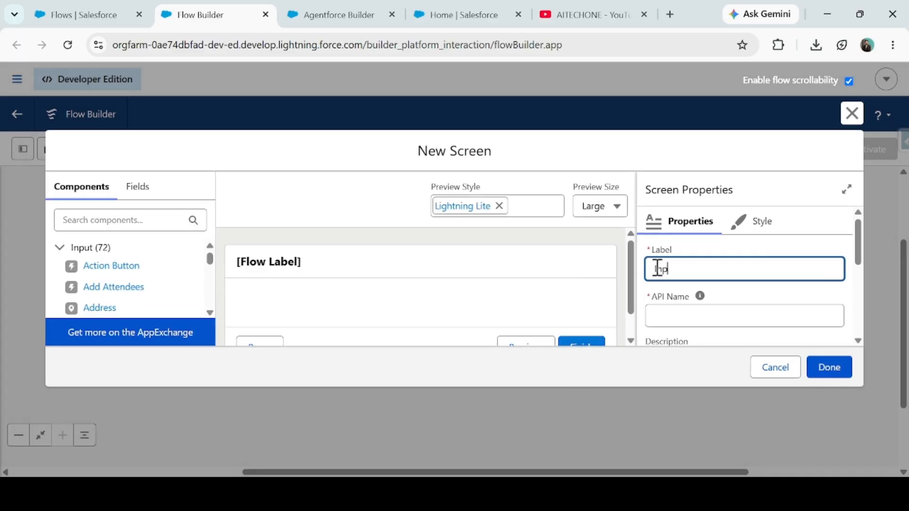
{"action": "key", "text": "Tab"}
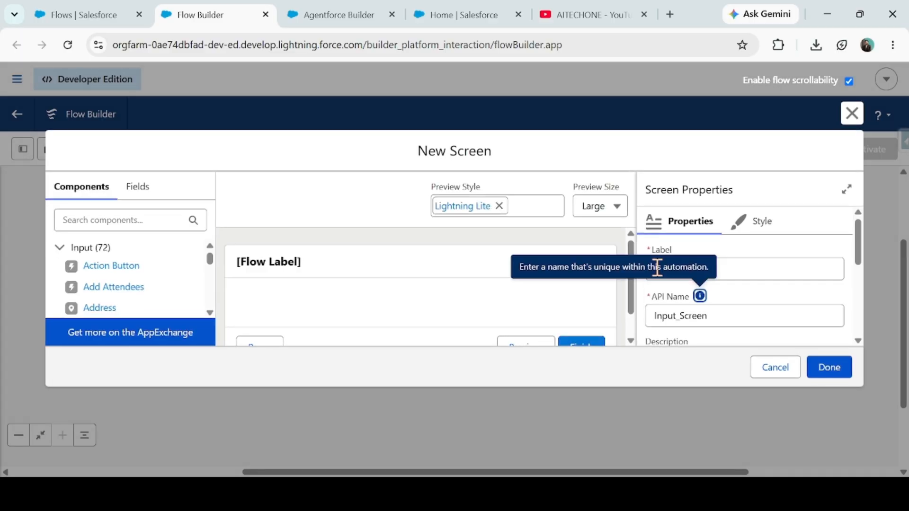
- Hide the screen's header and remove the Previous and Pause buttons from its footer
{"action": "scroll", "coordinate": [678, 322], "scroll_direction": "down", "scroll_amount": 2}
{"action": "scroll", "coordinate": [662, 293], "scroll_direction": "down", "scroll_amount": 1}
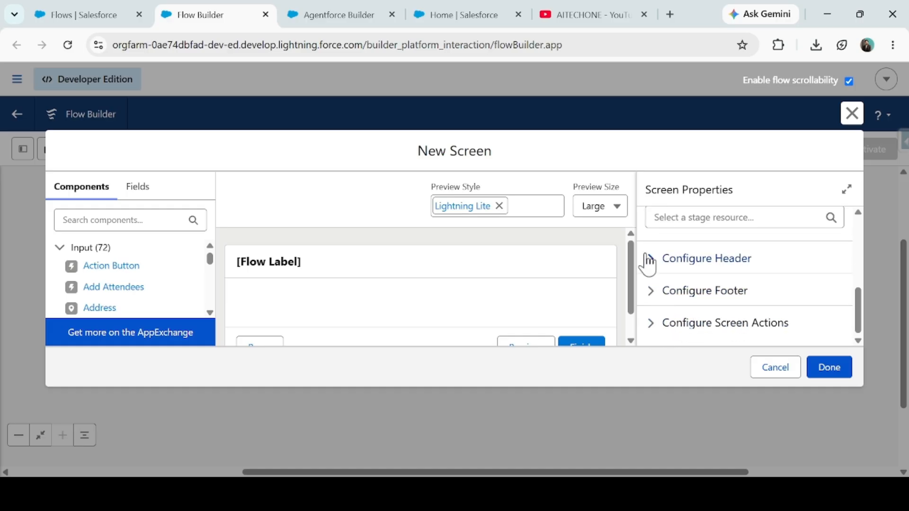
{"action": "left_click", "coordinate": [648, 260]}
{"action": "left_click", "coordinate": [651, 282]}
{"action": "scroll", "coordinate": [732, 284], "scroll_direction": "down", "scroll_amount": 1}
{"action": "left_click", "coordinate": [650, 292]}
{"action": "scroll", "coordinate": [686, 284], "scroll_direction": "down", "scroll_amount": 3}
{"action": "left_click", "coordinate": [651, 262]}
{"action": "left_click", "coordinate": [651, 332]}
- Give the screen's Next or Finish button the custom label Get Response
{"action": "scroll", "coordinate": [662, 293], "scroll_direction": "up", "scroll_amount": 2}
{"action": "left_click", "coordinate": [651, 249]}
{"action": "left_click", "coordinate": [687, 304]}
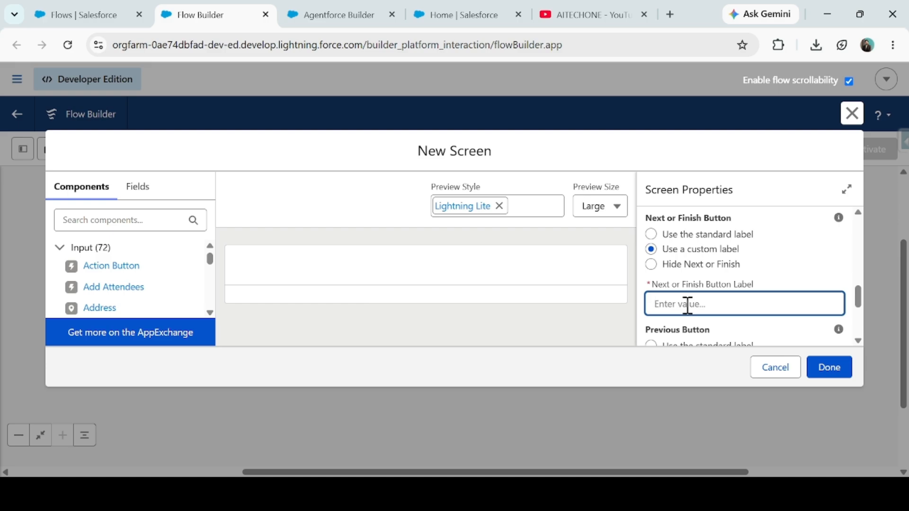
{"action": "type", "text": "Get Response"}
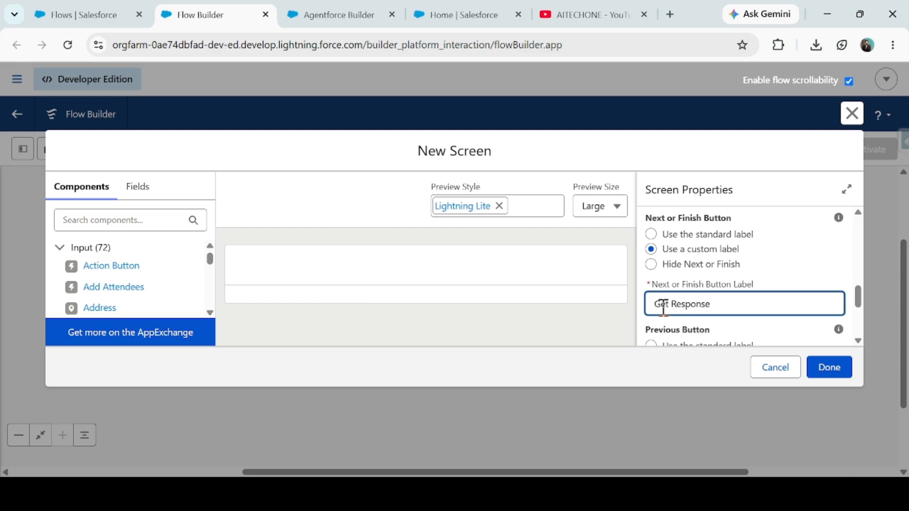
{"action": "left_click", "coordinate": [621, 302]}
- Search the screen components for Text and add a Long Text Area to the screen
{"action": "left_click", "coordinate": [102, 248]}
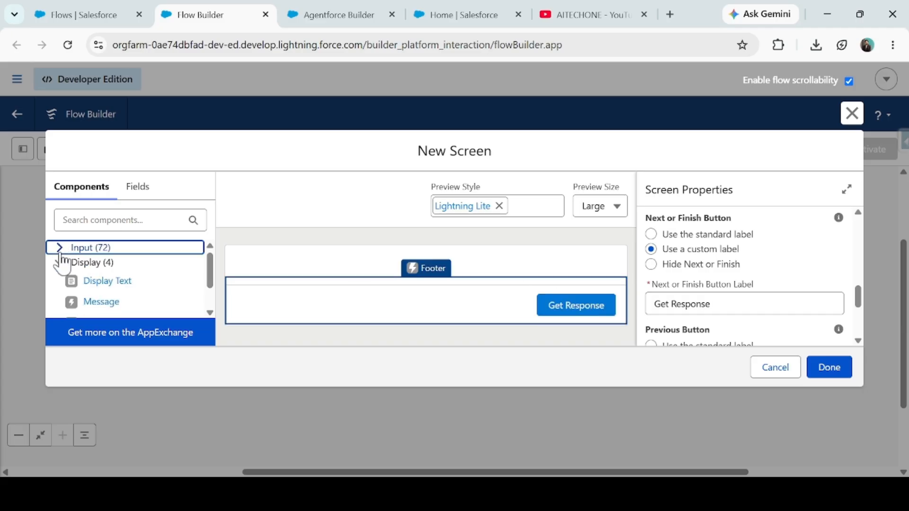
{"action": "scroll", "coordinate": [101, 307], "scroll_direction": "down", "scroll_amount": 2}
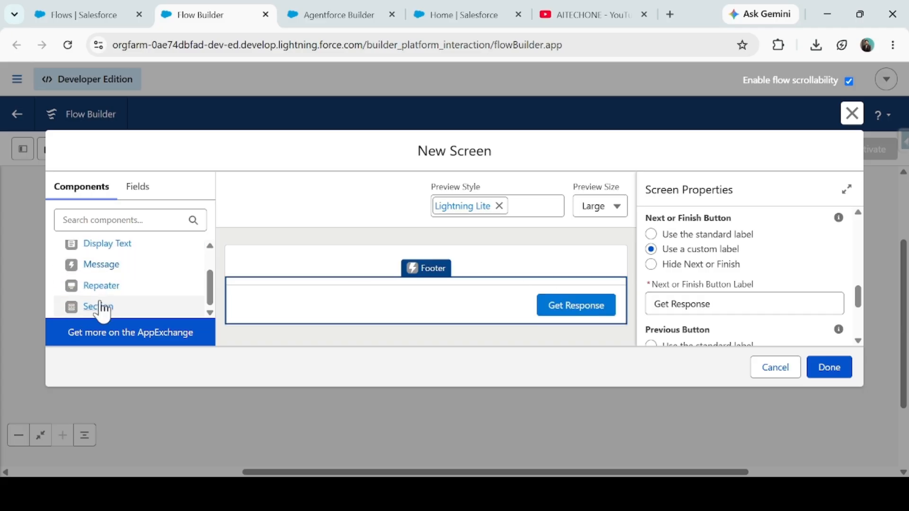
{"action": "scroll", "coordinate": [118, 298], "scroll_direction": "up", "scroll_amount": 2}
{"action": "left_click", "coordinate": [81, 247]}
{"action": "left_click", "coordinate": [101, 220]}
{"action": "type", "text": "Tesx"}
{"action": "key", "text": "BackSpace"}
{"action": "key", "text": "BackSpace"}
{"action": "type", "text": "xt"}
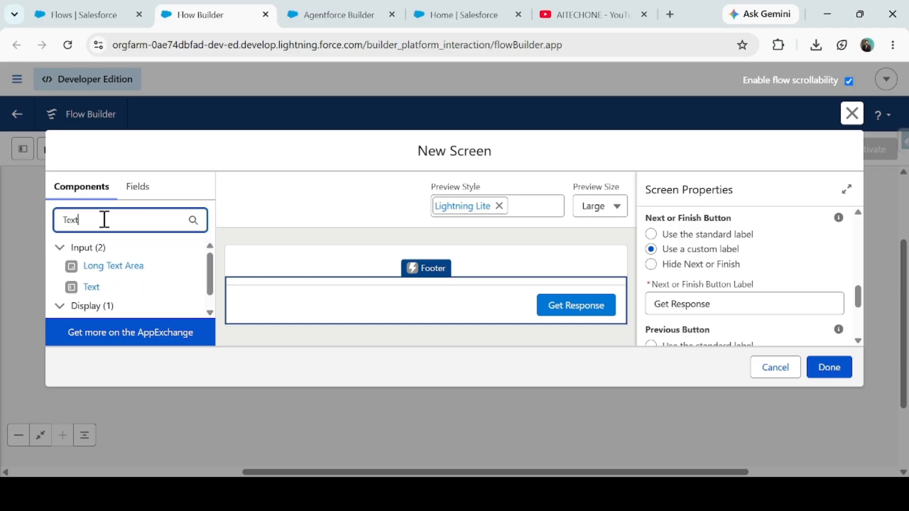
{"action": "left_click", "coordinate": [114, 272]}
- Label the long text area Enter a Prompt, make it required, and finish the screen
{"action": "left_click", "coordinate": [680, 274]}
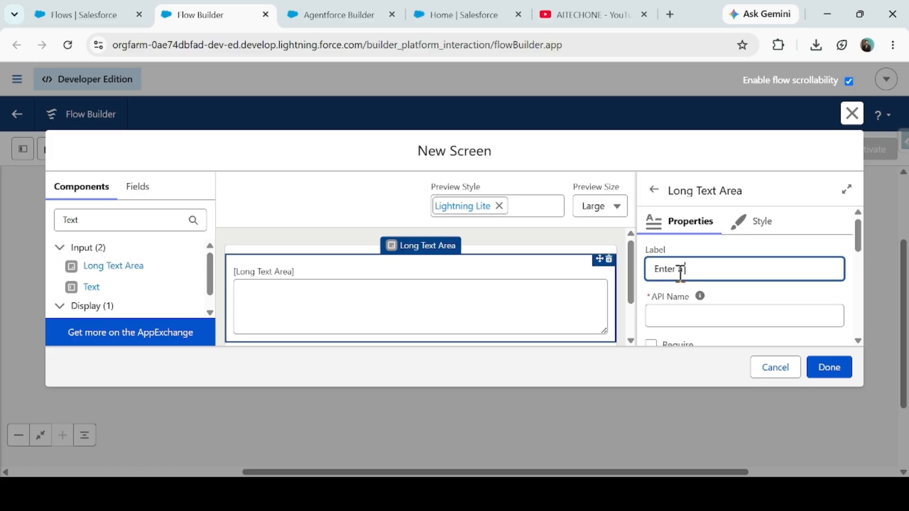
{"action": "key", "text": "Tab"}
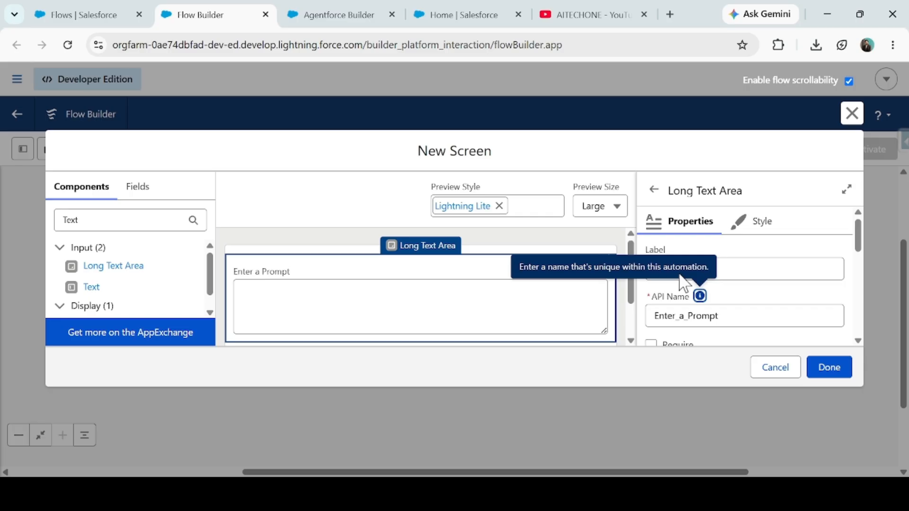
{"action": "left_click", "coordinate": [651, 344]}
{"action": "left_click", "coordinate": [834, 368]}
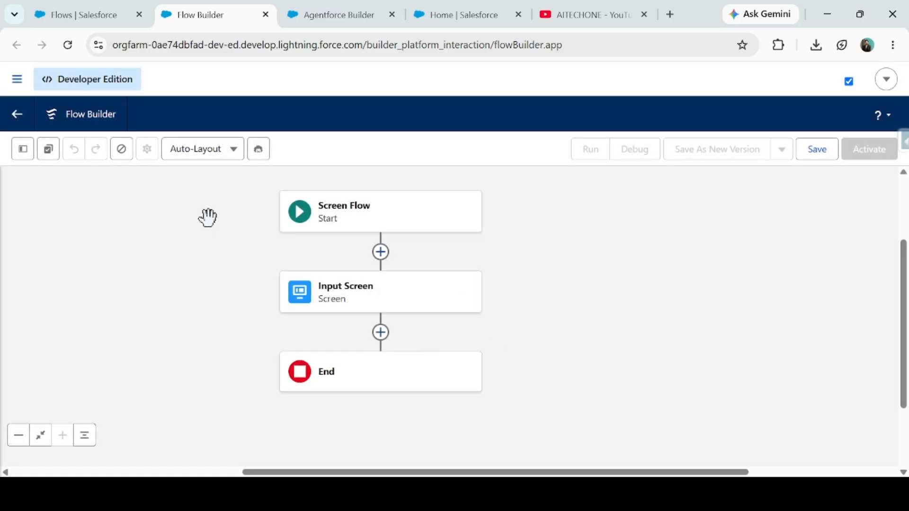
- Add a Run Agent element after Input Screen and choose the Copilot for Salesforce agent
{"action": "left_click", "coordinate": [338, 15]}
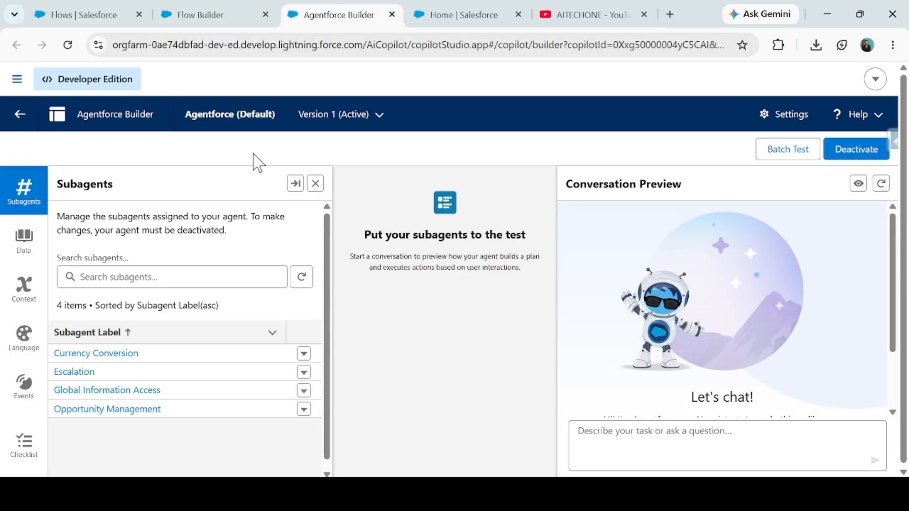
{"action": "left_click", "coordinate": [199, 14]}
{"action": "left_click", "coordinate": [333, 304]}
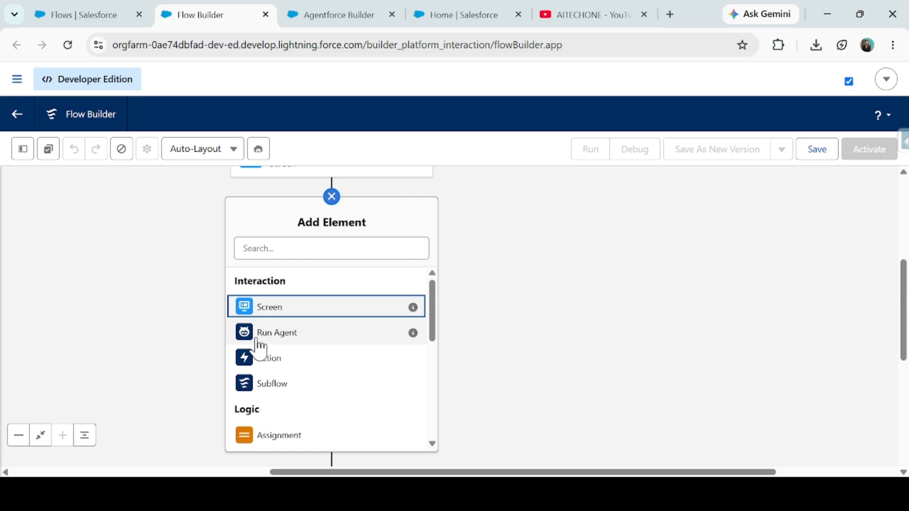
{"action": "mouse_move", "coordinate": [419, 337]}
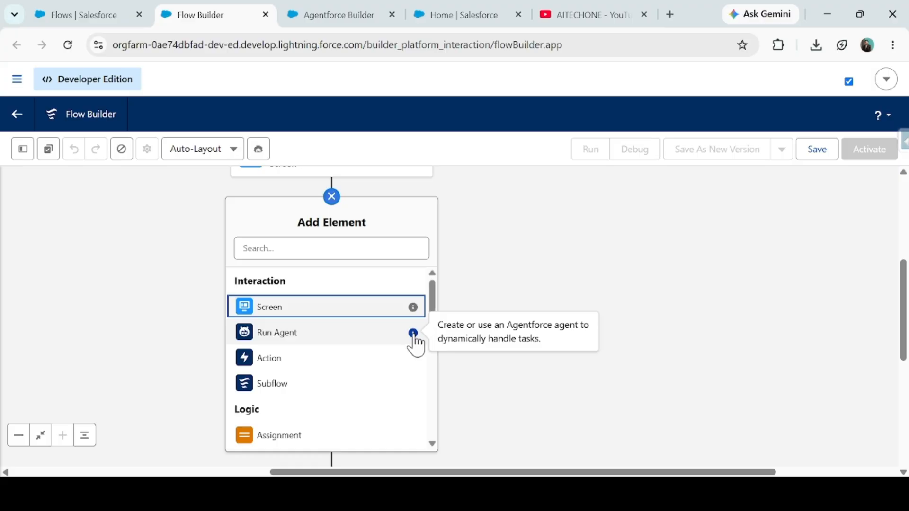
{"action": "left_click", "coordinate": [298, 332]}
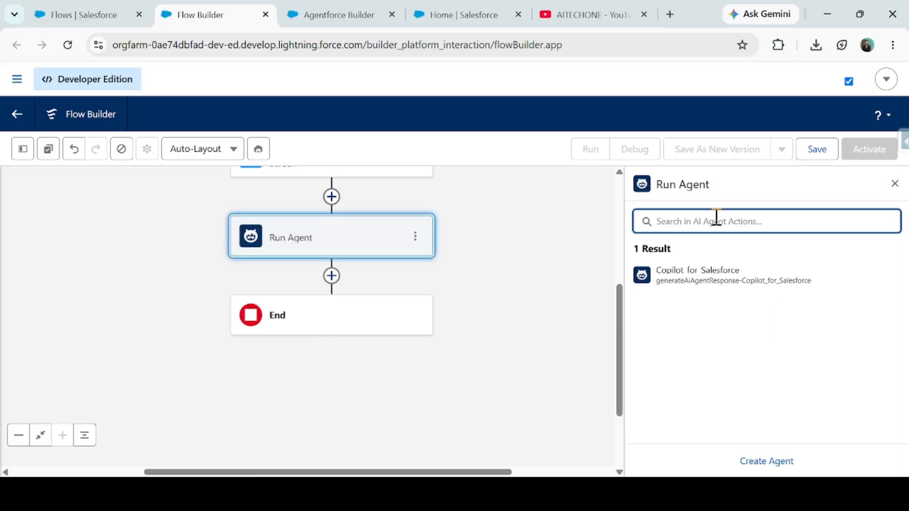
{"action": "left_click", "coordinate": [702, 284]}
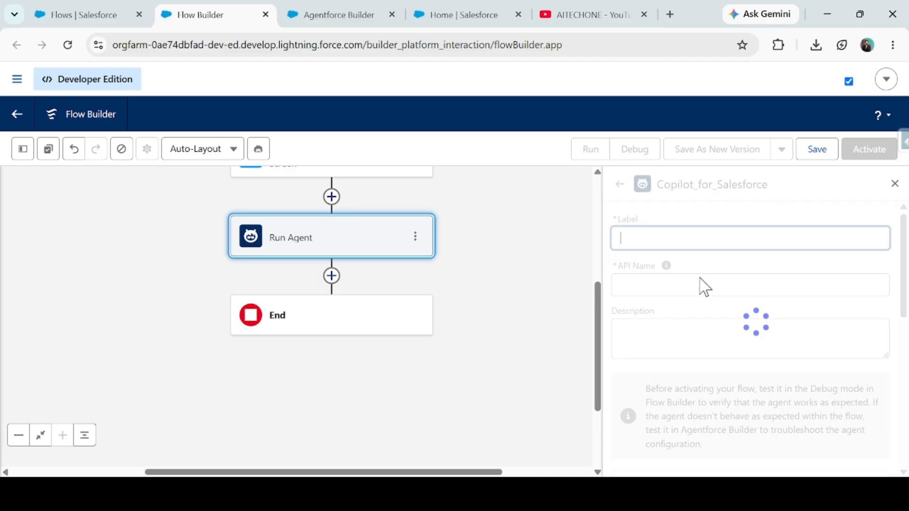
- Compare the agent name in Agentforce Builder with the Copilot_for_Salesforce details in the Run Agent element
{"action": "left_click", "coordinate": [327, 15]}
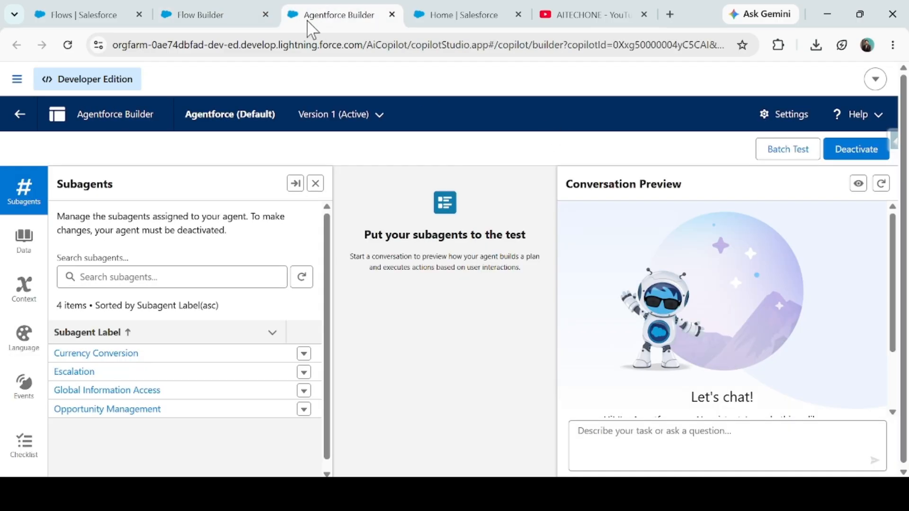
{"action": "left_click", "coordinate": [189, 14]}
{"action": "scroll", "coordinate": [611, 321], "scroll_direction": "down", "scroll_amount": 3}
{"action": "scroll", "coordinate": [601, 327], "scroll_direction": "down", "scroll_amount": 2}
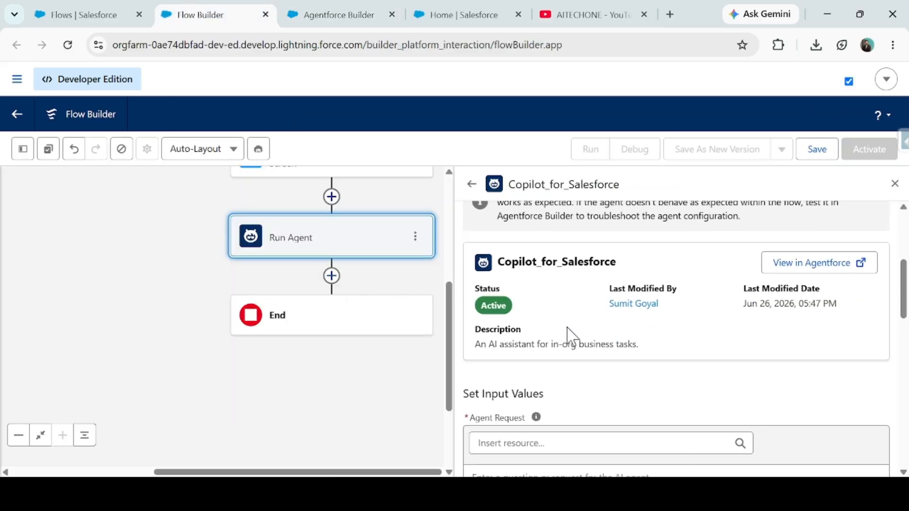
{"action": "scroll", "coordinate": [537, 374], "scroll_direction": "up", "scroll_amount": 2}
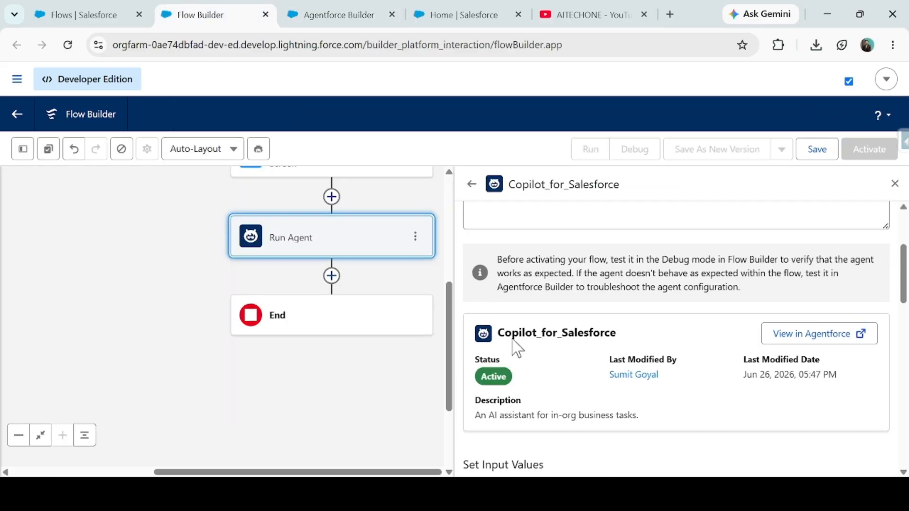
{"action": "scroll", "coordinate": [525, 359], "scroll_direction": "up", "scroll_amount": 2}
{"action": "scroll", "coordinate": [547, 383], "scroll_direction": "up", "scroll_amount": 2}
- Return the Agentforce Builder tab to the Agentforce Agents list, then review the agent's status and description in the Run Agent element
{"action": "left_click", "coordinate": [338, 14]}
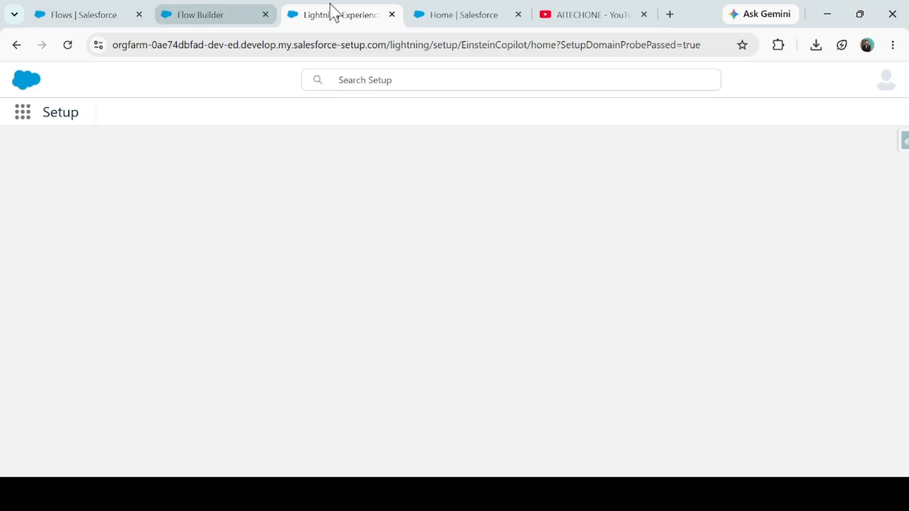
{"action": "left_click", "coordinate": [219, 14]}
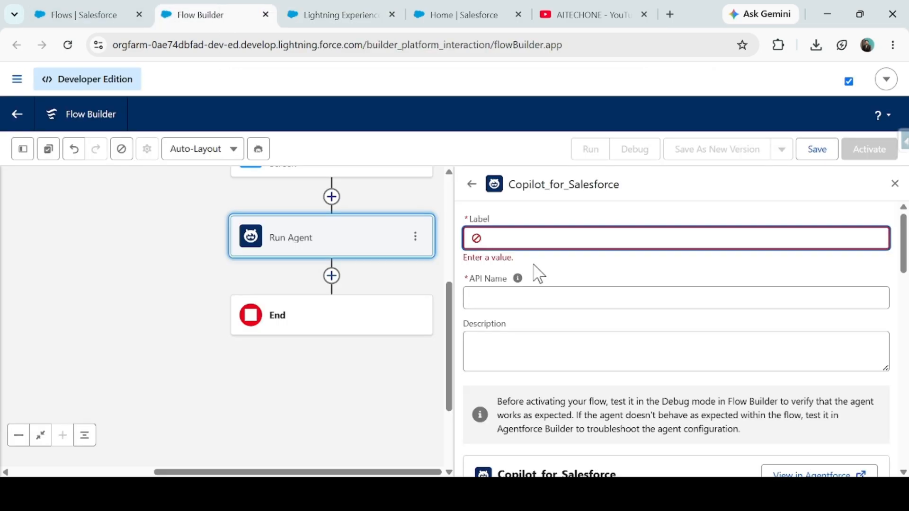
{"action": "scroll", "coordinate": [534, 331], "scroll_direction": "down", "scroll_amount": 7}
{"action": "scroll", "coordinate": [540, 350], "scroll_direction": "down", "scroll_amount": 2}
{"action": "scroll", "coordinate": [544, 308], "scroll_direction": "up", "scroll_amount": 4}
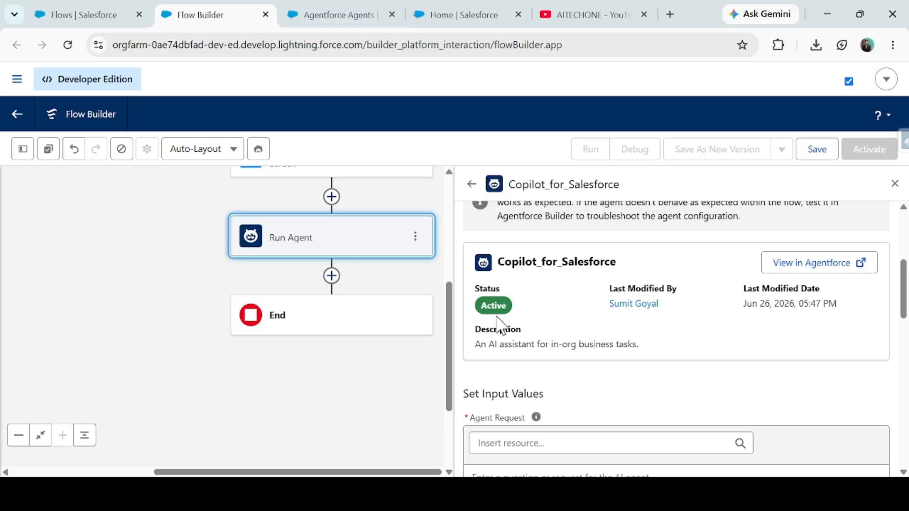
{"action": "scroll", "coordinate": [568, 331], "scroll_direction": "up", "scroll_amount": 2}
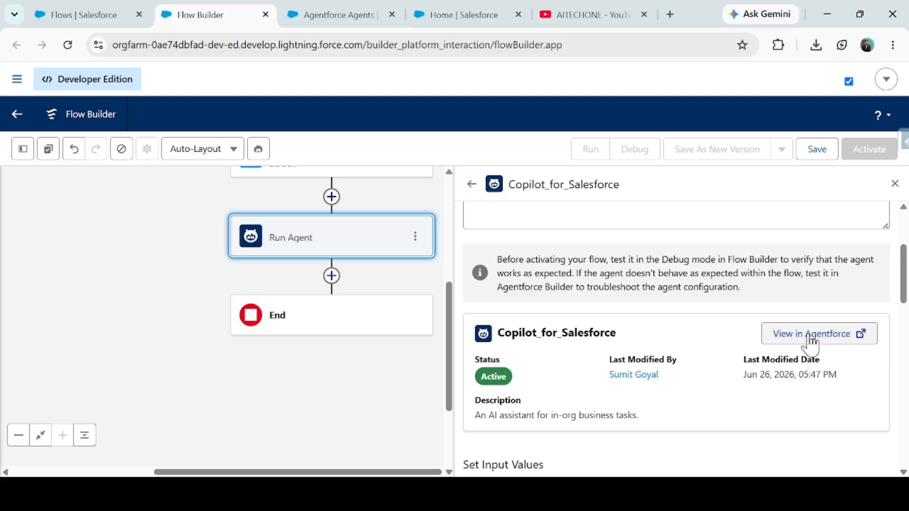
- Check Agentforce (Default) in the Agentforce Agents list, reopen it in Agentforce Builder, and return to the flow
{"action": "left_click", "coordinate": [310, 11]}
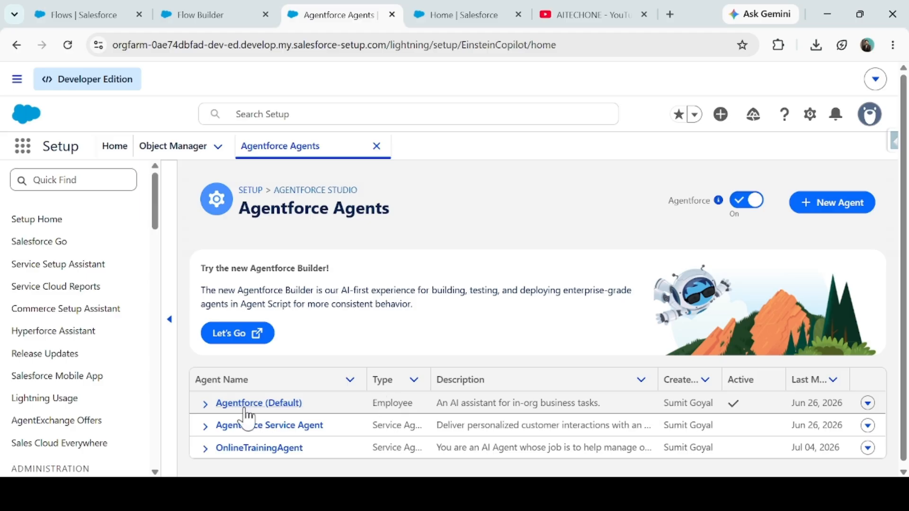
{"action": "left_click", "coordinate": [207, 404]}
{"action": "left_click", "coordinate": [245, 425]}
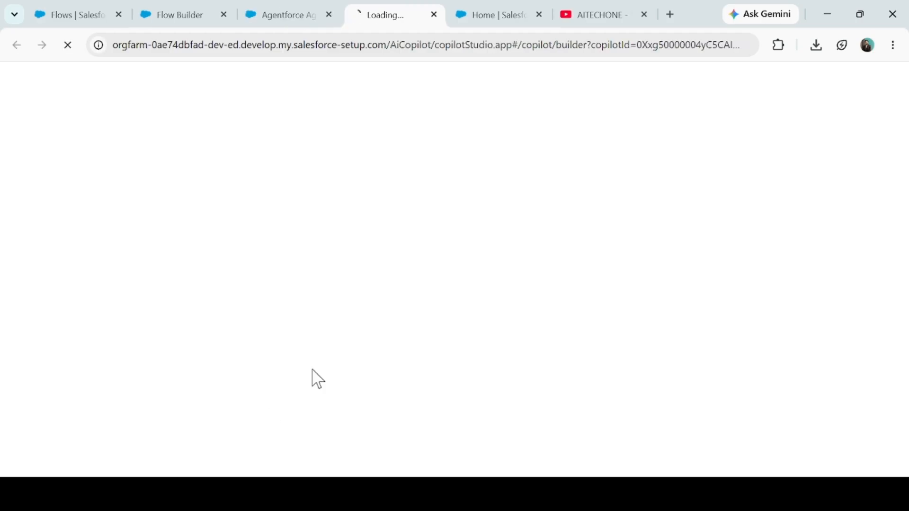
{"action": "left_click", "coordinate": [303, 15]}
{"action": "left_click", "coordinate": [329, 15]}
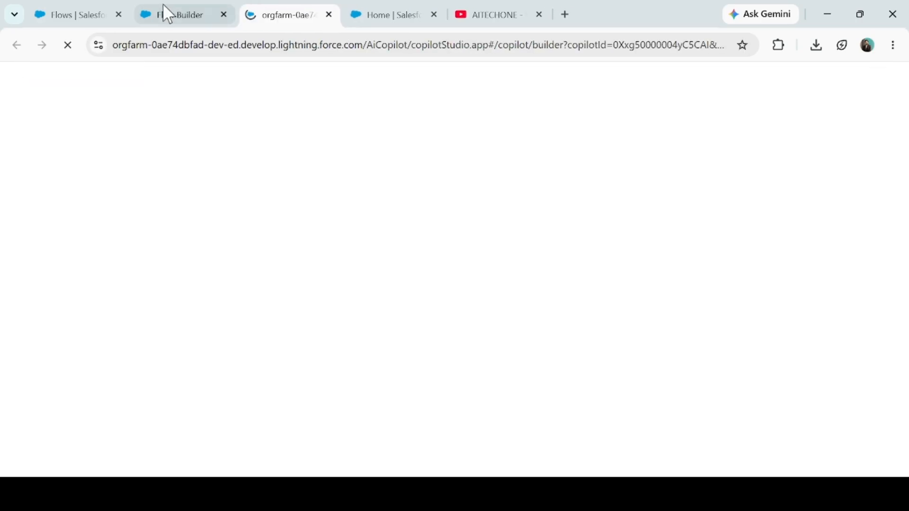
{"action": "left_click", "coordinate": [168, 6]}
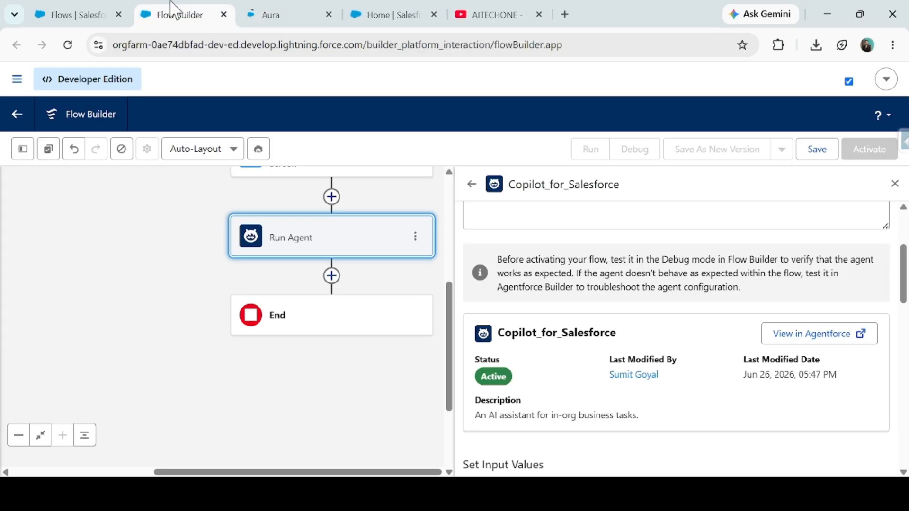
- View the Run Agent element's agent in Agentforce Builder, close the duplicate tab, and return to the flow
{"action": "left_click", "coordinate": [811, 336]}
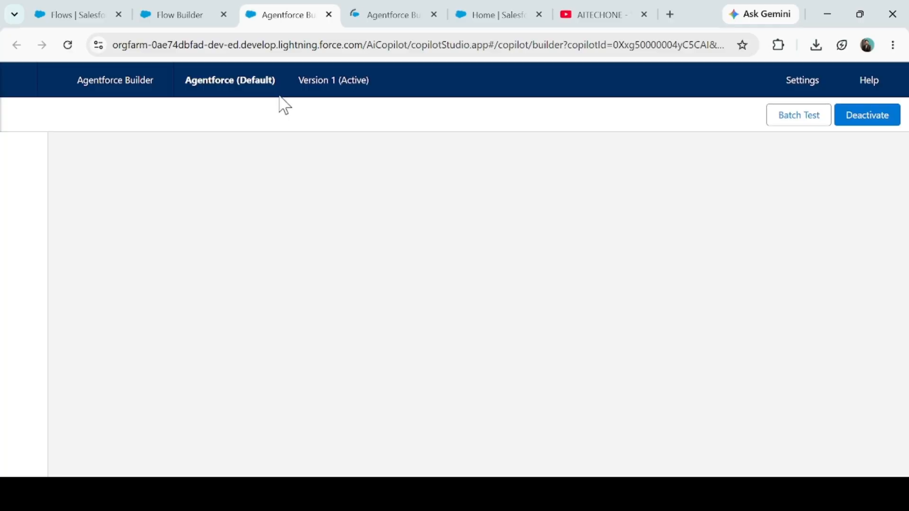
{"action": "left_click", "coordinate": [395, 15]}
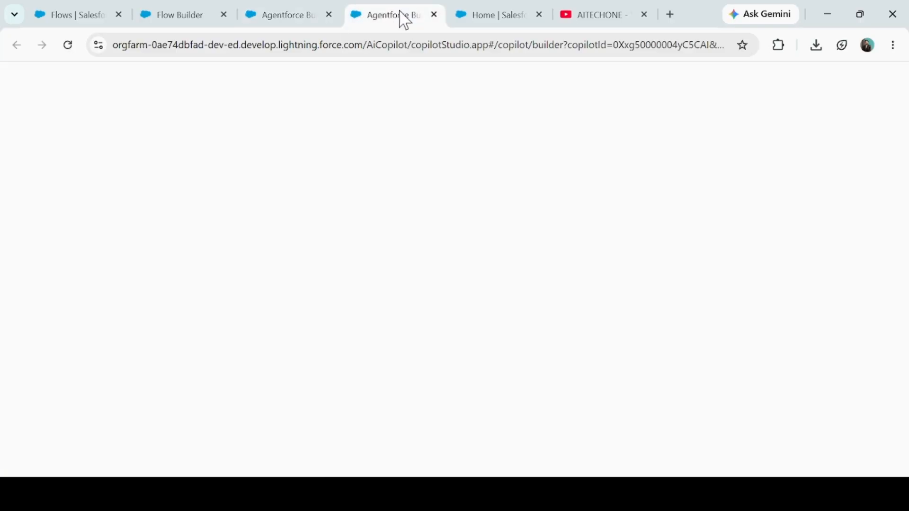
{"action": "left_click", "coordinate": [434, 14]}
{"action": "left_click", "coordinate": [263, 8]}
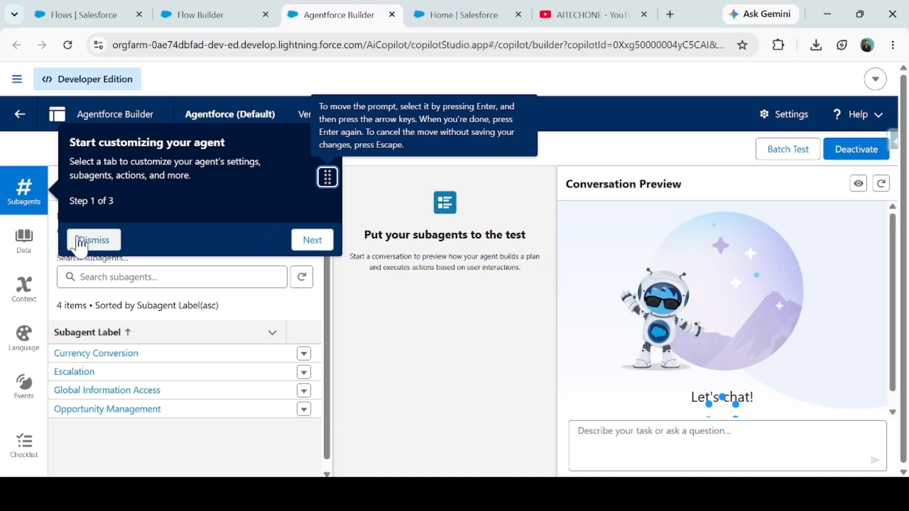
{"action": "left_click", "coordinate": [76, 241]}
{"action": "left_click", "coordinate": [223, 11]}
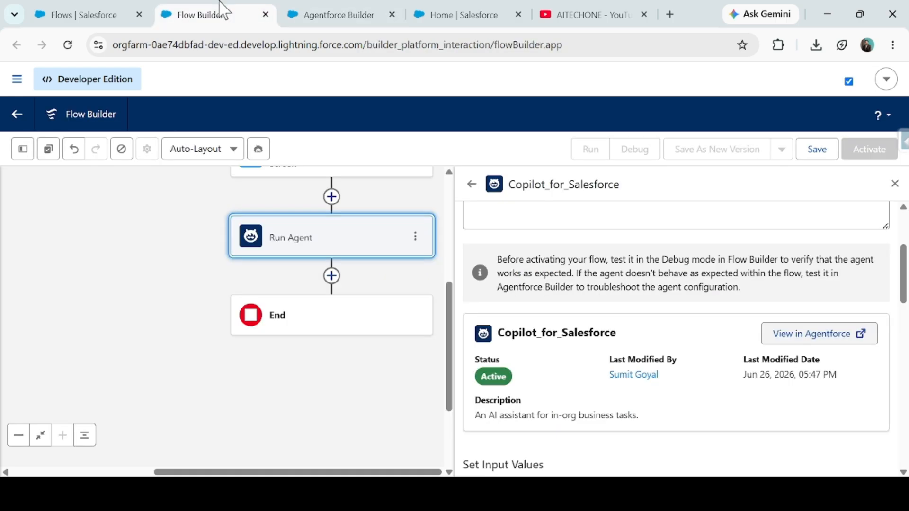
- Reselect the Copilot for Salesforce agent for the Run Agent element and label it Invoke Agent from Flows
{"action": "left_click", "coordinate": [474, 187]}
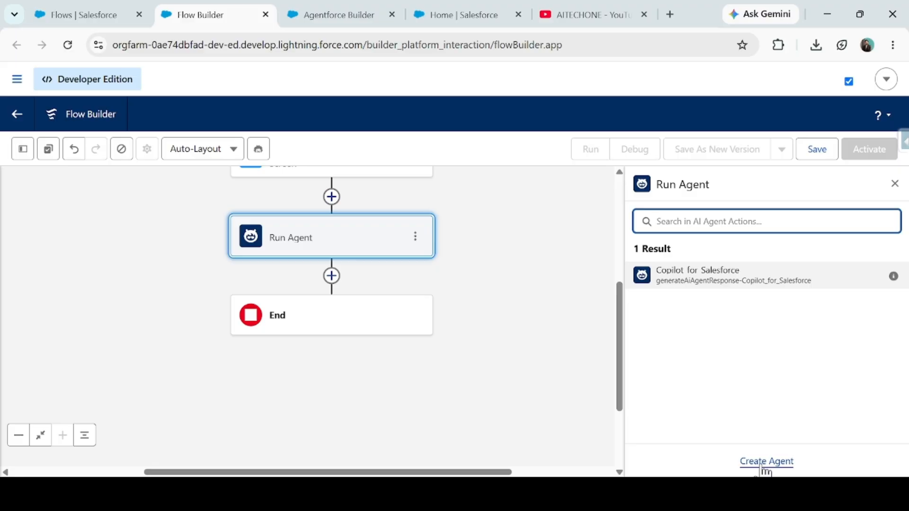
{"action": "left_click", "coordinate": [708, 283]}
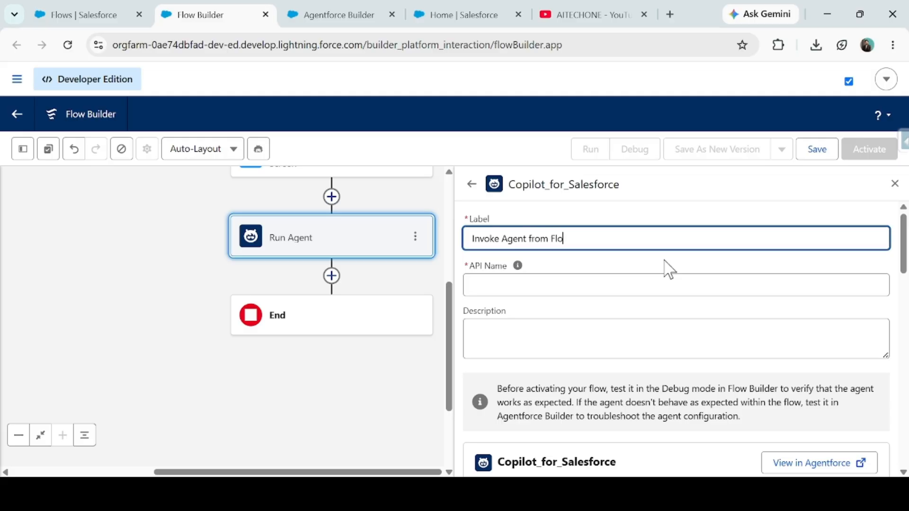
{"action": "key", "text": "Tab"}
{"action": "scroll", "coordinate": [665, 291], "scroll_direction": "down", "scroll_amount": 3}
{"action": "scroll", "coordinate": [532, 237], "scroll_direction": "up", "scroll_amount": 3}
{"action": "left_click", "coordinate": [515, 347]}
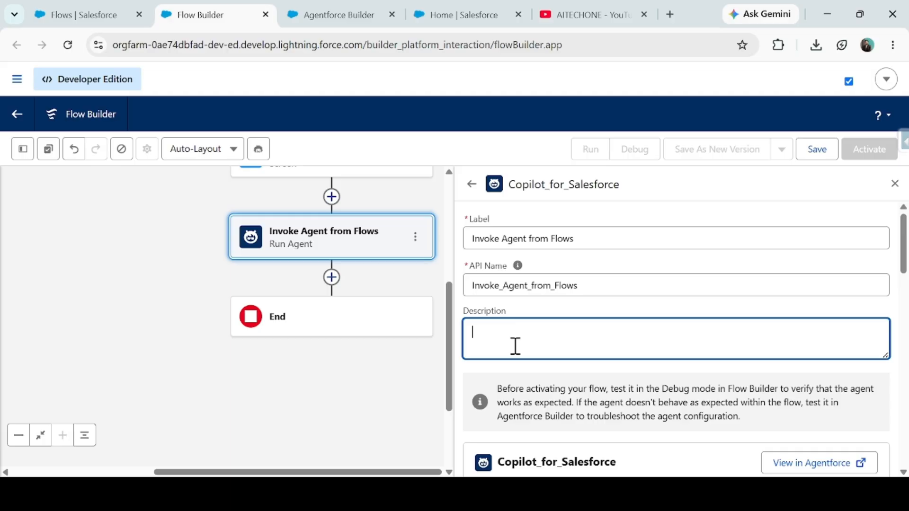
- Examine the Run Agent element's agent details and input values, plus the Input Screen's Enter a Prompt component
{"action": "scroll", "coordinate": [514, 345], "scroll_direction": "down", "scroll_amount": 3}
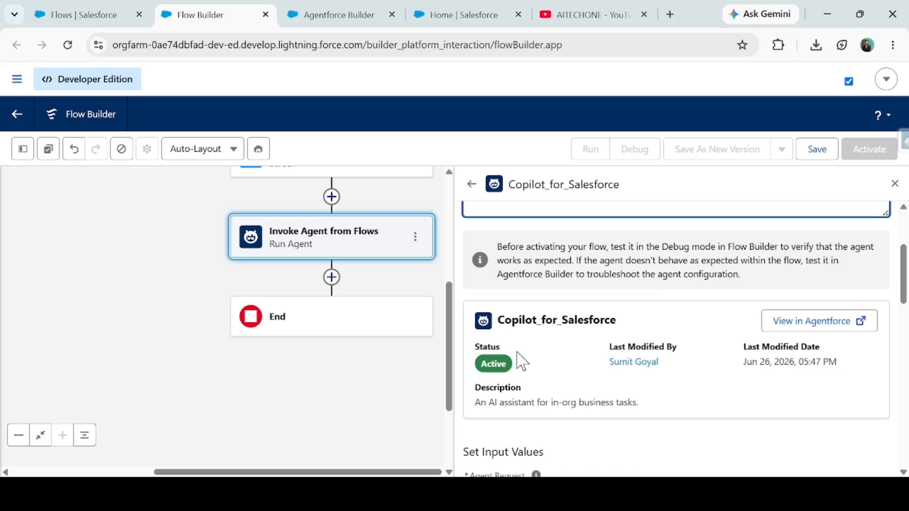
{"action": "scroll", "coordinate": [544, 345], "scroll_direction": "down", "scroll_amount": 3}
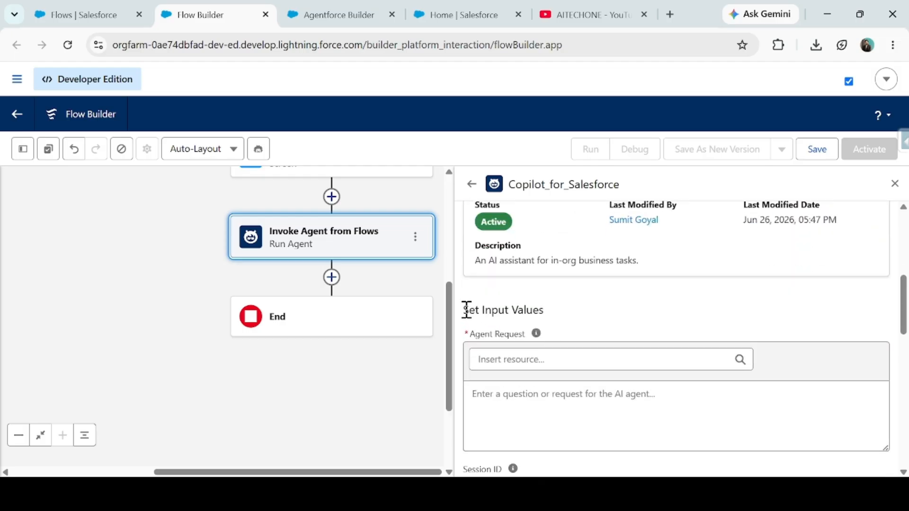
{"action": "left_click_drag", "start_coordinate": [467, 310], "coordinate": [543, 311]}
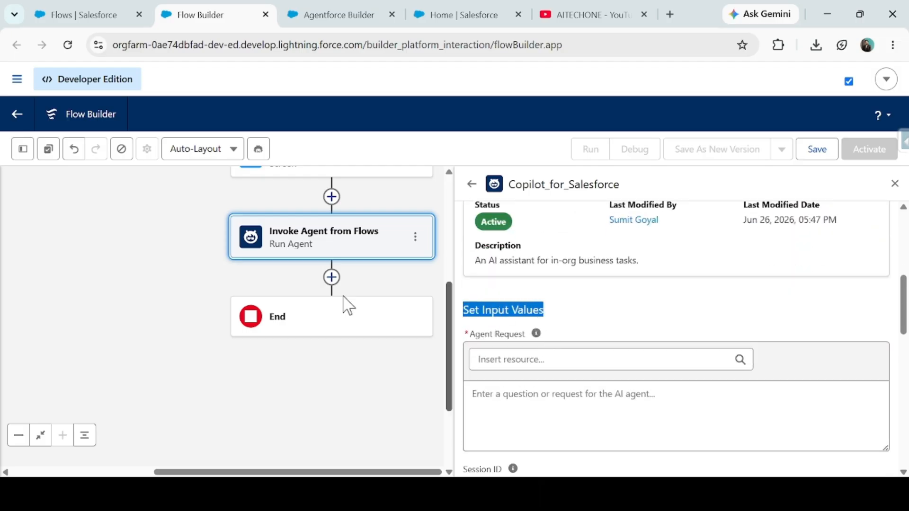
{"action": "left_click_drag", "start_coordinate": [409, 279], "coordinate": [347, 329]}
{"action": "mouse_move", "coordinate": [536, 334]}
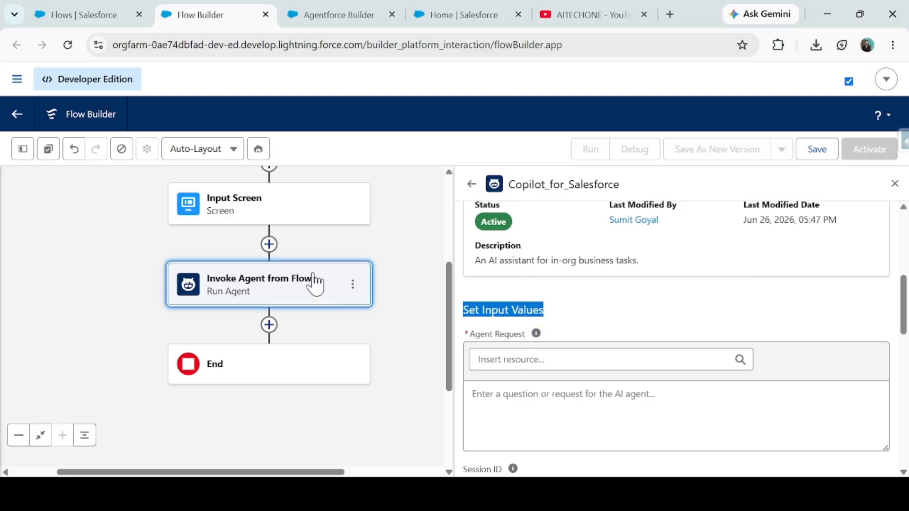
{"action": "left_click", "coordinate": [286, 204]}
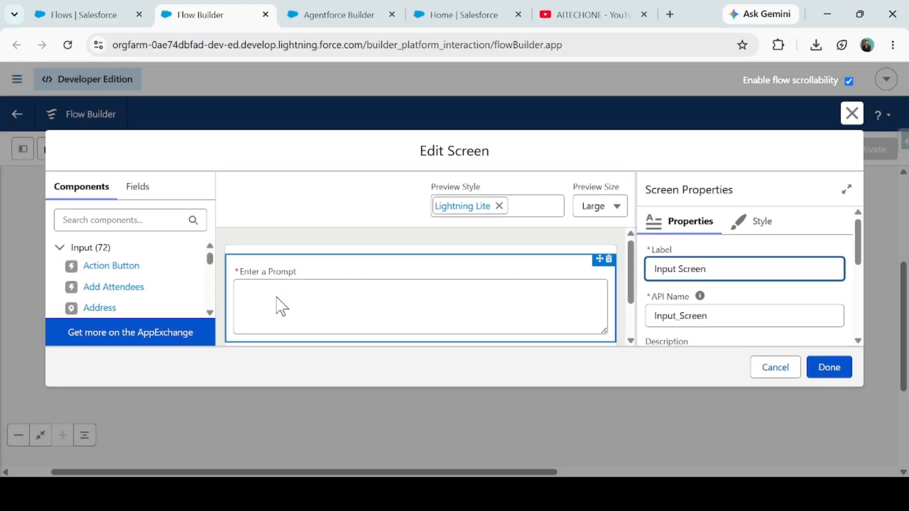
{"action": "scroll", "coordinate": [734, 237], "scroll_direction": "down", "scroll_amount": 2}
{"action": "scroll", "coordinate": [757, 227], "scroll_direction": "up", "scroll_amount": 2}
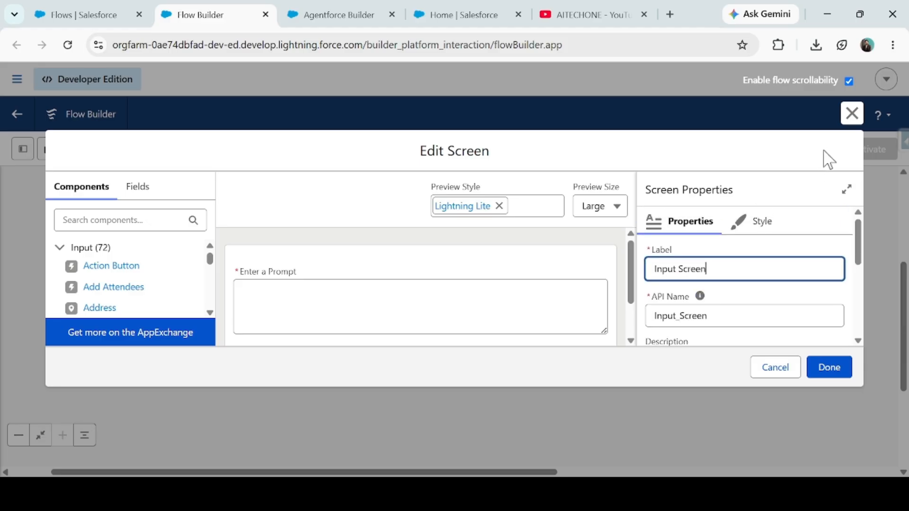
{"action": "left_click", "coordinate": [393, 305]}
{"action": "double_click", "coordinate": [726, 313]}
{"action": "left_click", "coordinate": [851, 118]}
- Set the Agent Request of the Invoke Agent from Flows element to the Input Screen's Enter a Prompt value
{"action": "left_click_drag", "start_coordinate": [297, 361], "coordinate": [175, 262]}
{"action": "left_click", "coordinate": [323, 333]}
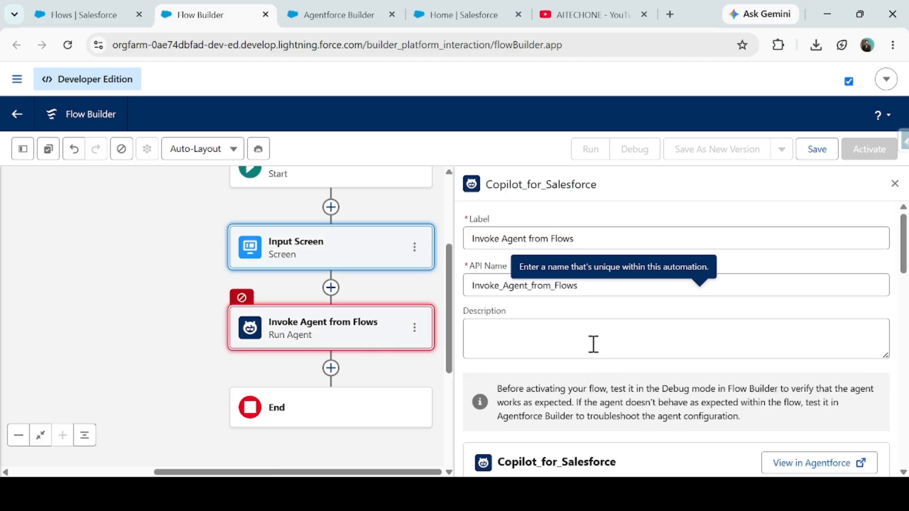
{"action": "scroll", "coordinate": [592, 350], "scroll_direction": "down", "scroll_amount": 3}
{"action": "scroll", "coordinate": [566, 377], "scroll_direction": "down", "scroll_amount": 3}
{"action": "left_click", "coordinate": [482, 288]}
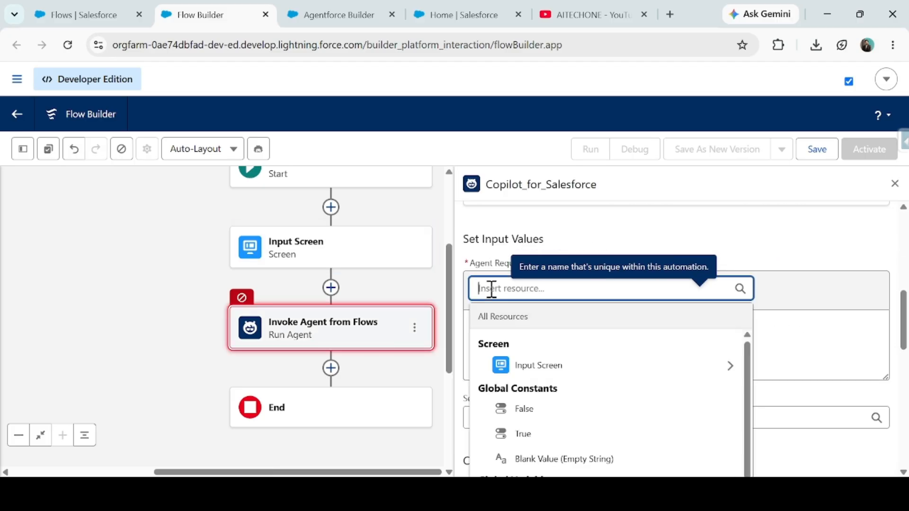
{"action": "left_click", "coordinate": [555, 374]}
{"action": "left_click", "coordinate": [556, 362]}
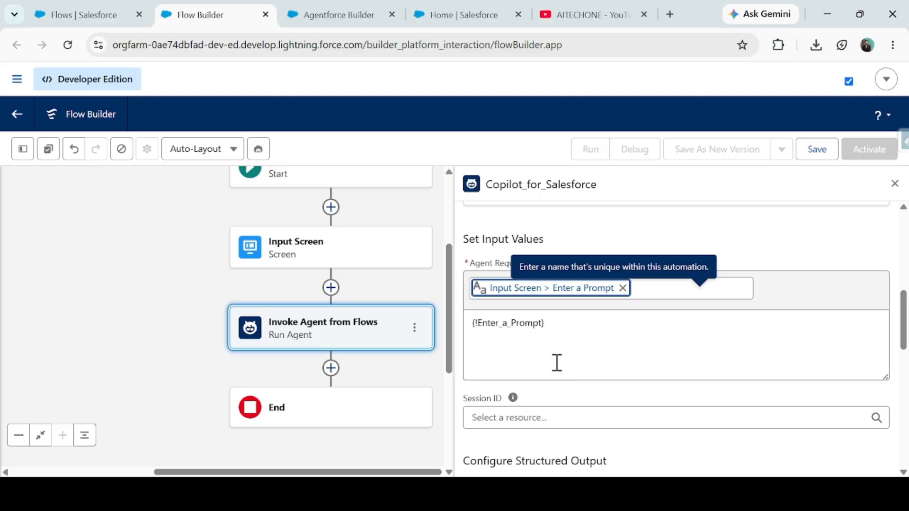
- Examine the Session ID description and the Configure Structured Output section of the Run Agent element
{"action": "scroll", "coordinate": [523, 336], "scroll_direction": "down", "scroll_amount": 3}
{"action": "scroll", "coordinate": [511, 303], "scroll_direction": "up", "scroll_amount": 2}
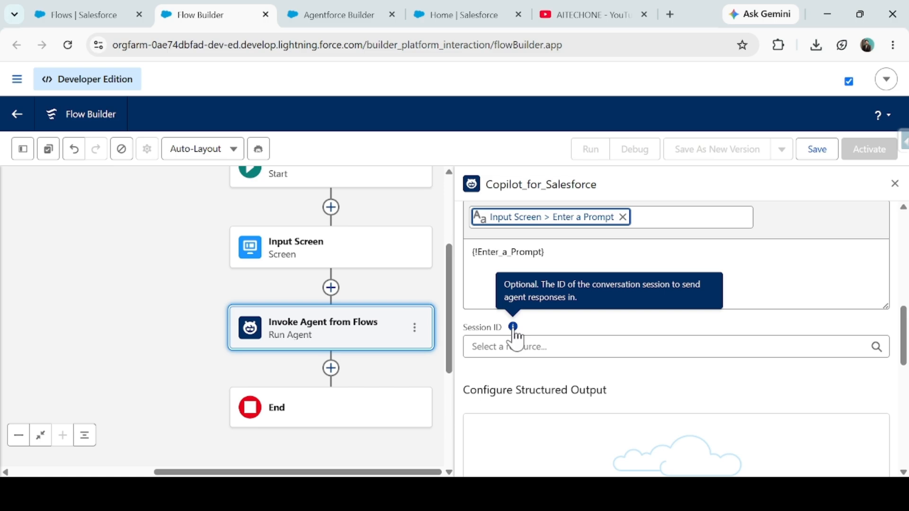
{"action": "scroll", "coordinate": [530, 328], "scroll_direction": "down", "scroll_amount": 3}
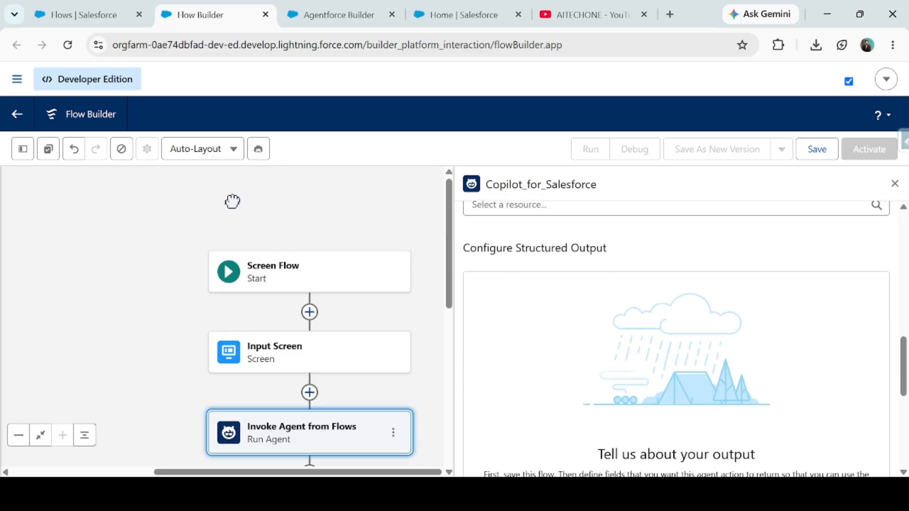
{"action": "scroll", "coordinate": [698, 398], "scroll_direction": "down", "scroll_amount": 3}
{"action": "left_click_drag", "start_coordinate": [507, 332], "coordinate": [844, 336]}
{"action": "scroll", "coordinate": [683, 349], "scroll_direction": "down", "scroll_amount": 3}
{"action": "scroll", "coordinate": [695, 339], "scroll_direction": "up", "scroll_amount": 5}
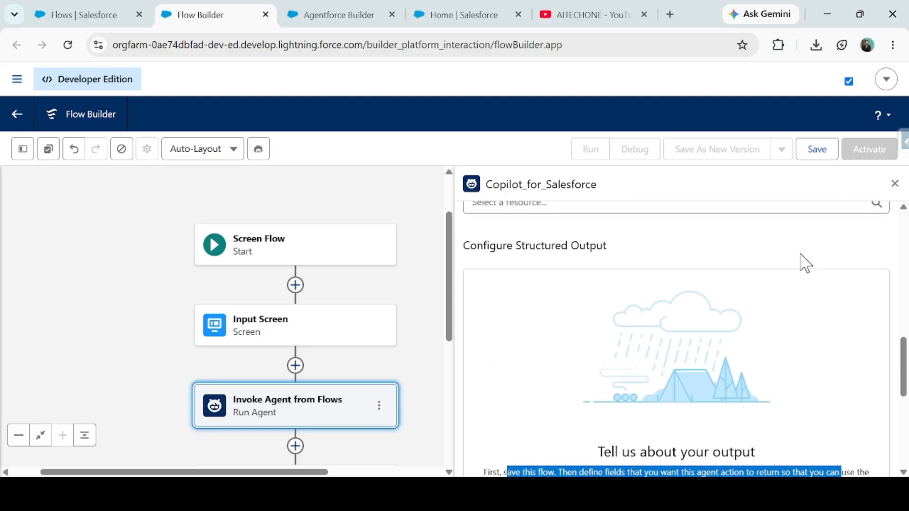
- Save the flow with the label Screen Flow to Invoke an Agent and API name Screen_Flow_to_Invoke_an_Agent
{"action": "left_click", "coordinate": [817, 149]}
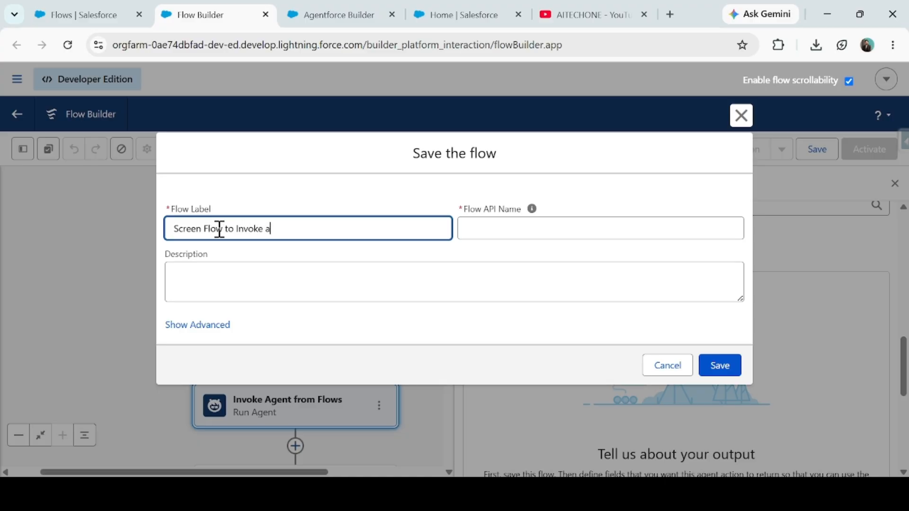
{"action": "key", "text": "Tab"}
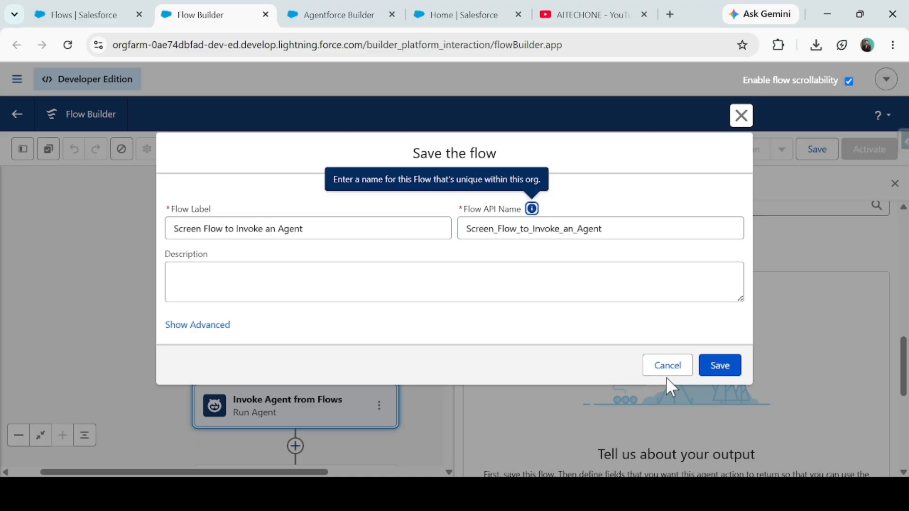
{"action": "left_click", "coordinate": [719, 365]}
- Enable manual variable assignment for the Run Agent element's output resources
{"action": "scroll", "coordinate": [714, 368], "scroll_direction": "down", "scroll_amount": 5}
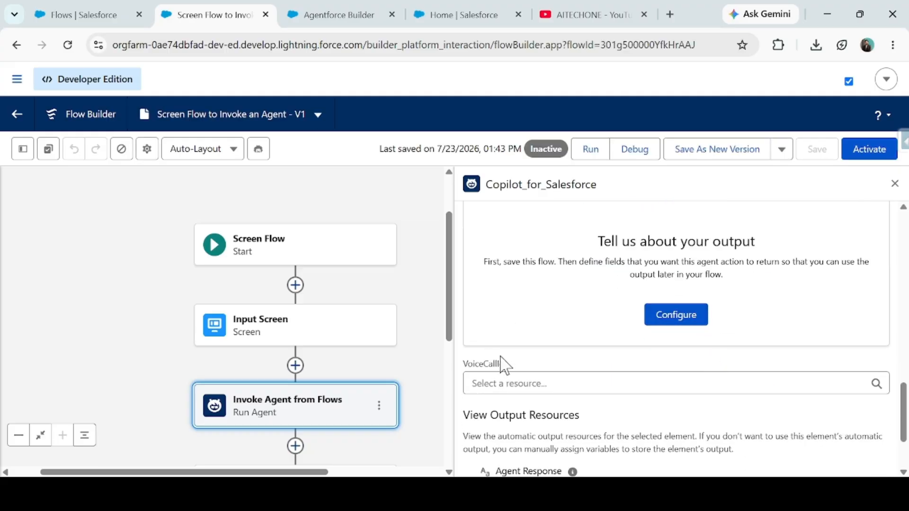
{"action": "scroll", "coordinate": [629, 407], "scroll_direction": "down", "scroll_amount": 3}
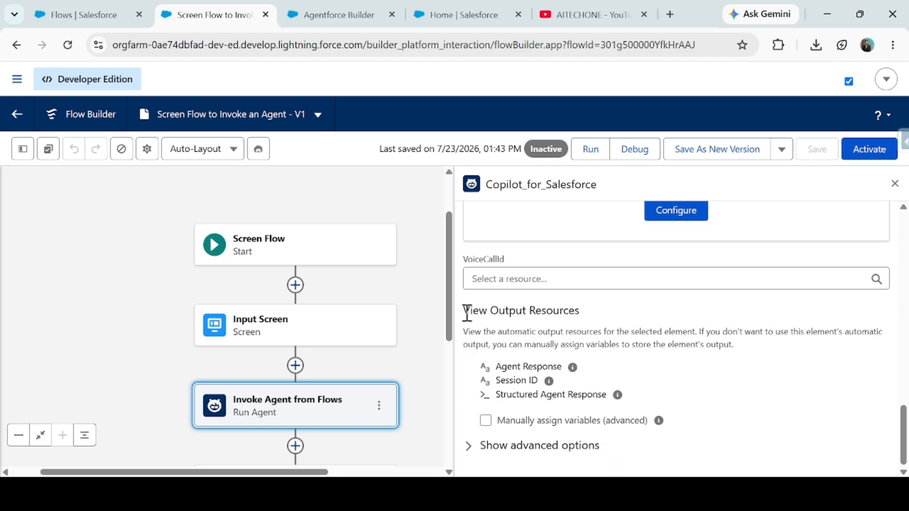
{"action": "left_click_drag", "start_coordinate": [463, 311], "coordinate": [587, 325]}
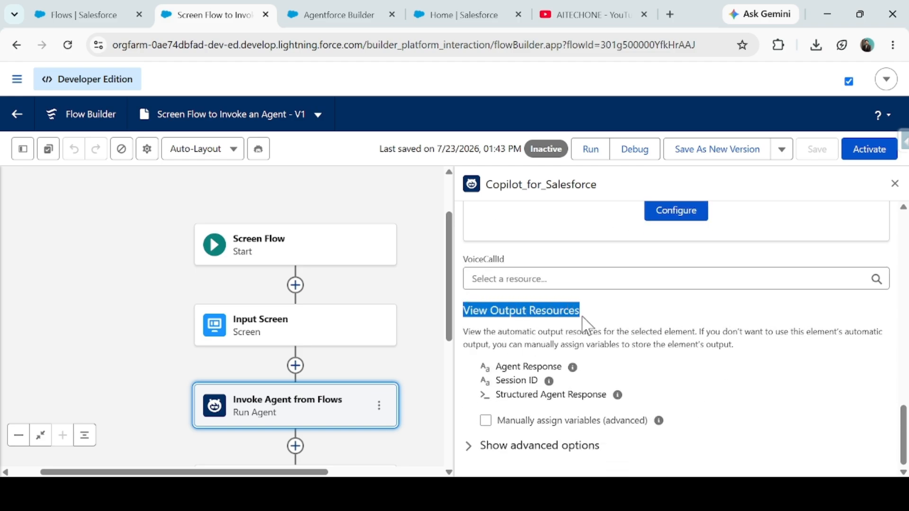
{"action": "left_click", "coordinate": [486, 421]}
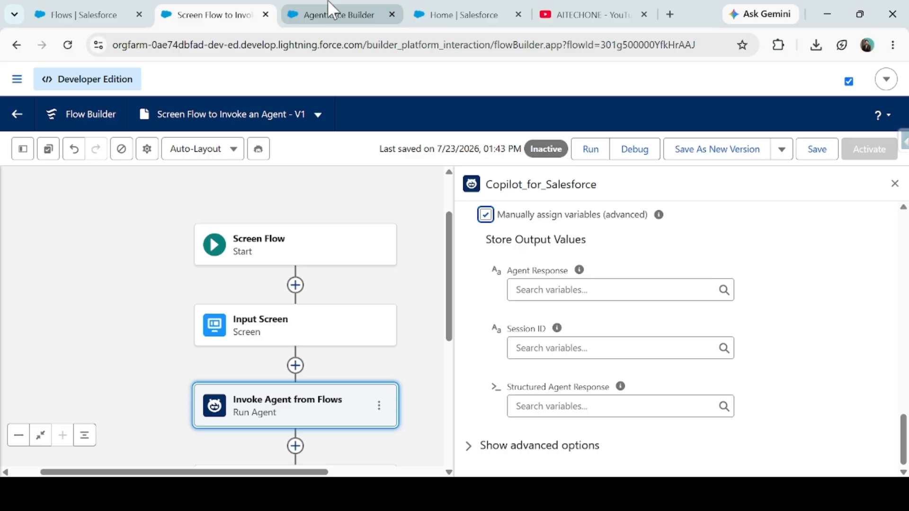
- Create a Text variable resource named varAgentResponse that is available for output
{"action": "left_click", "coordinate": [22, 149]}
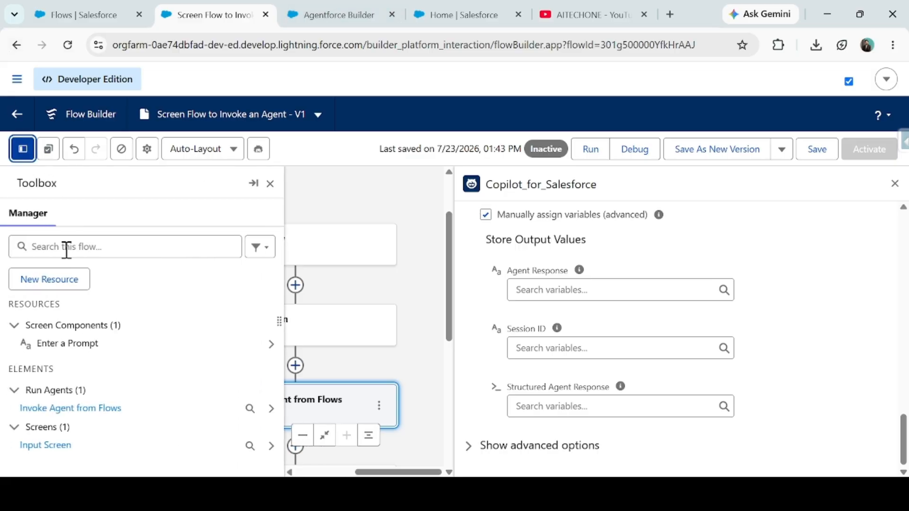
{"action": "left_click", "coordinate": [58, 286]}
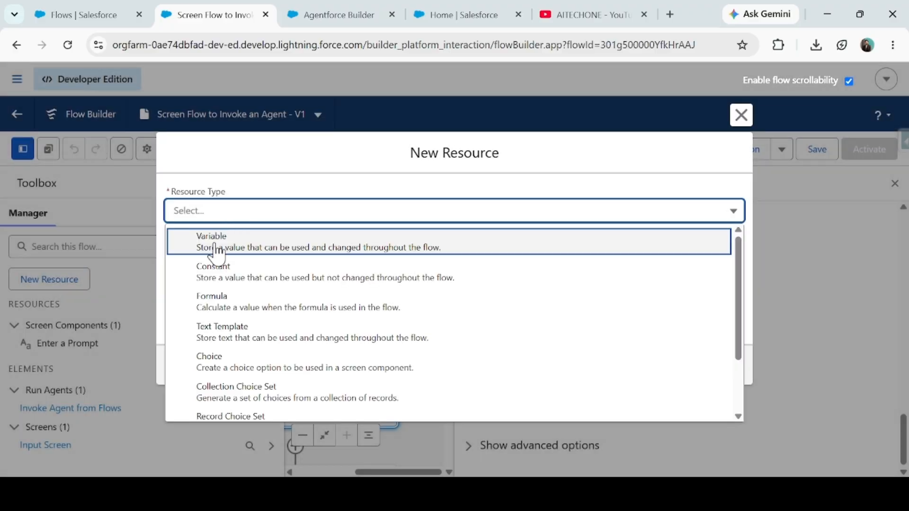
{"action": "left_click", "coordinate": [185, 235]}
{"action": "left_click", "coordinate": [222, 244]}
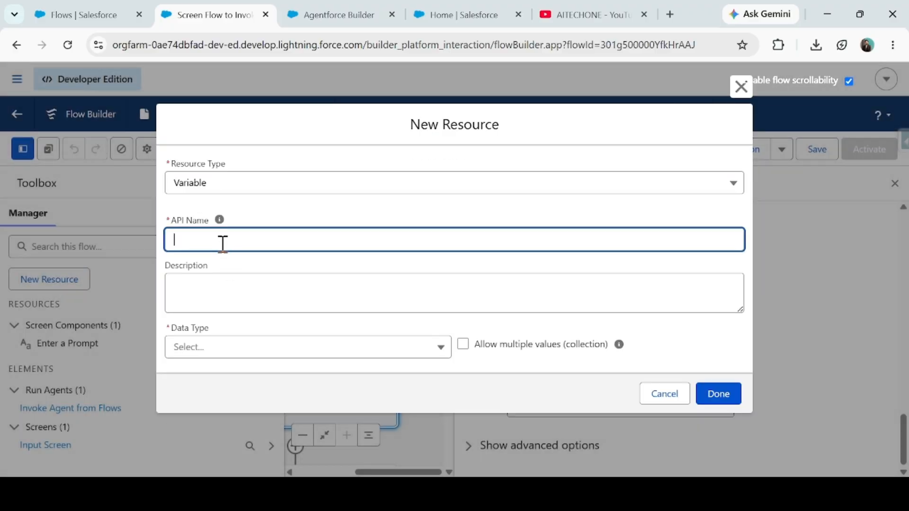
{"action": "type", "text": "varAgentResponse"}
{"action": "key", "text": "Tab"}
{"action": "left_click", "coordinate": [189, 350]}
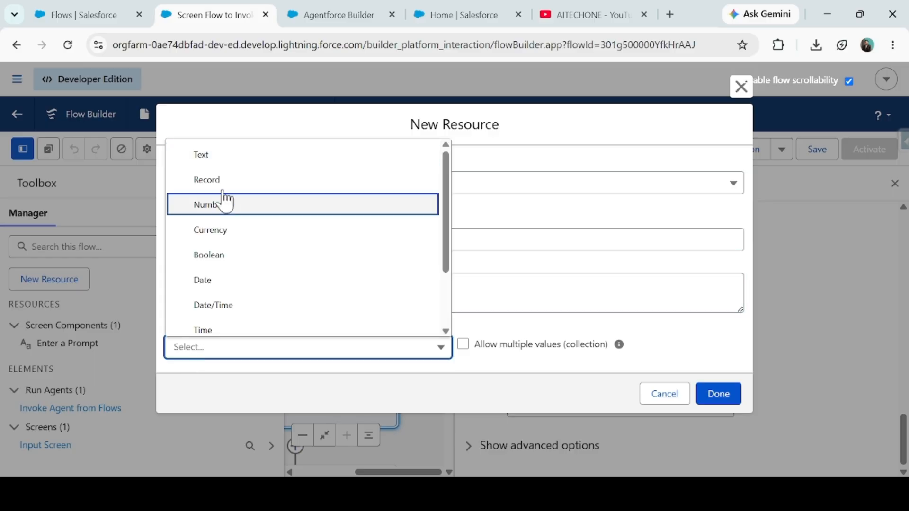
{"action": "left_click", "coordinate": [213, 153]}
{"action": "scroll", "coordinate": [210, 212], "scroll_direction": "down", "scroll_amount": 2}
{"action": "left_click", "coordinate": [170, 361]}
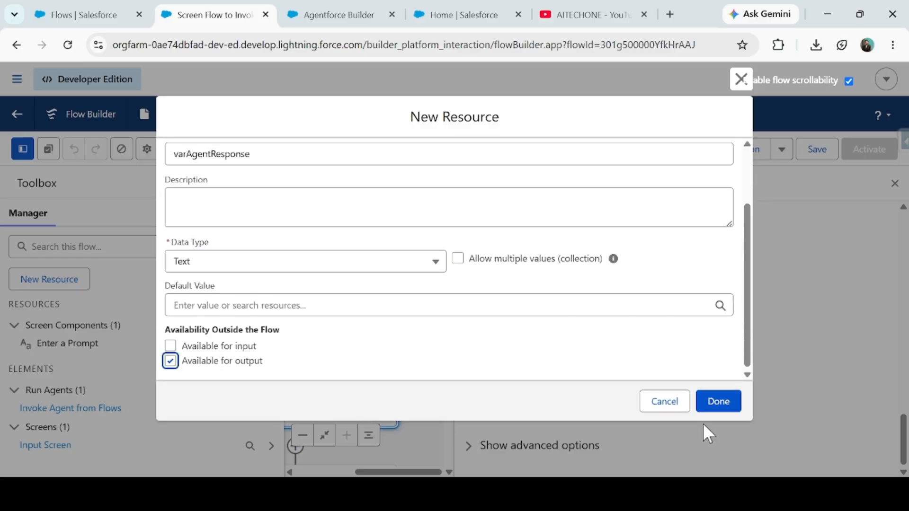
{"action": "left_click", "coordinate": [718, 401]}
- Store the Run Agent element's Agent Response in varAgentResponse and save the flow
{"action": "left_click", "coordinate": [544, 290]}
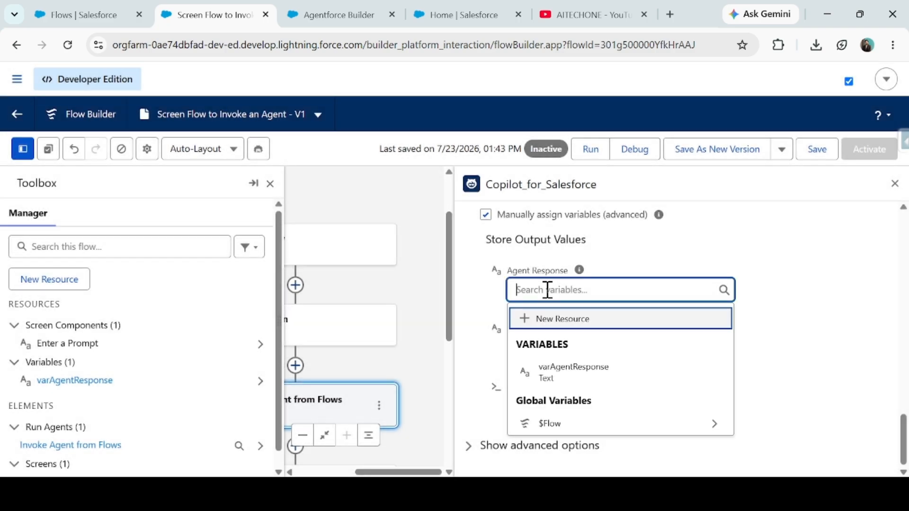
{"action": "left_click", "coordinate": [569, 383]}
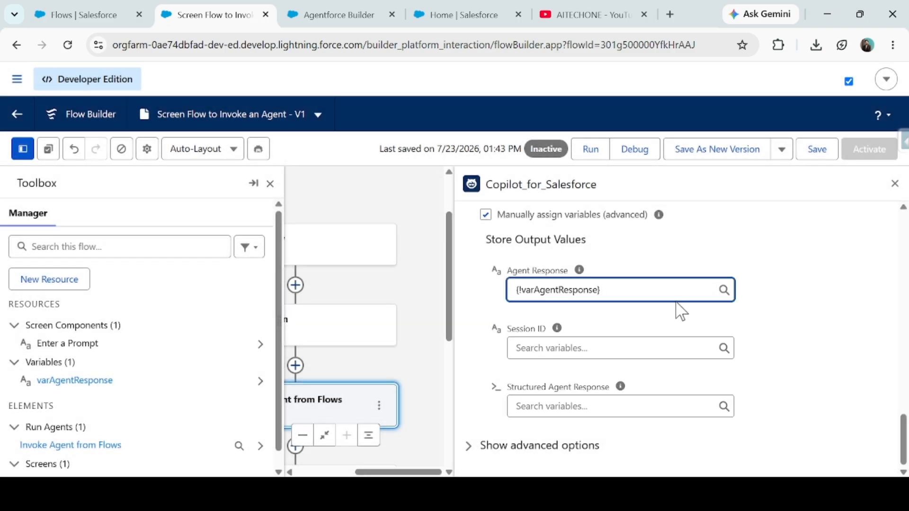
{"action": "scroll", "coordinate": [680, 312], "scroll_direction": "up", "scroll_amount": 2}
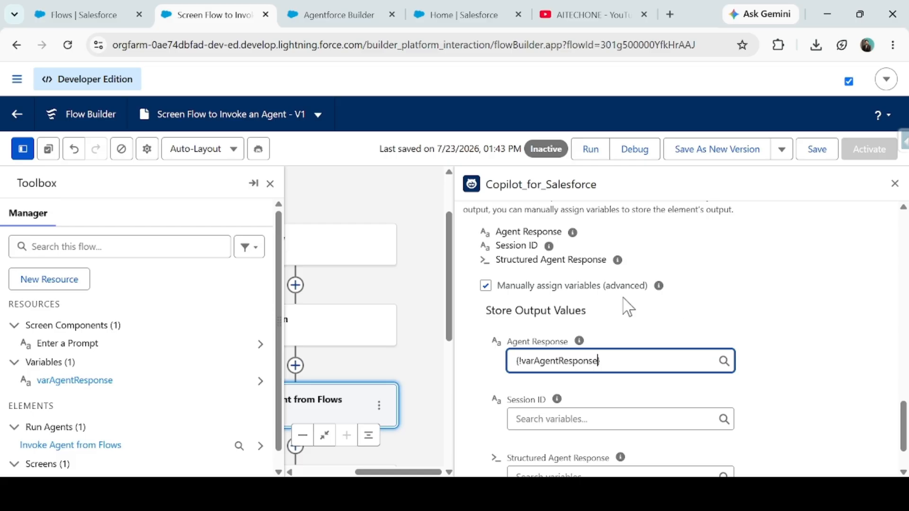
{"action": "left_click", "coordinate": [270, 184]}
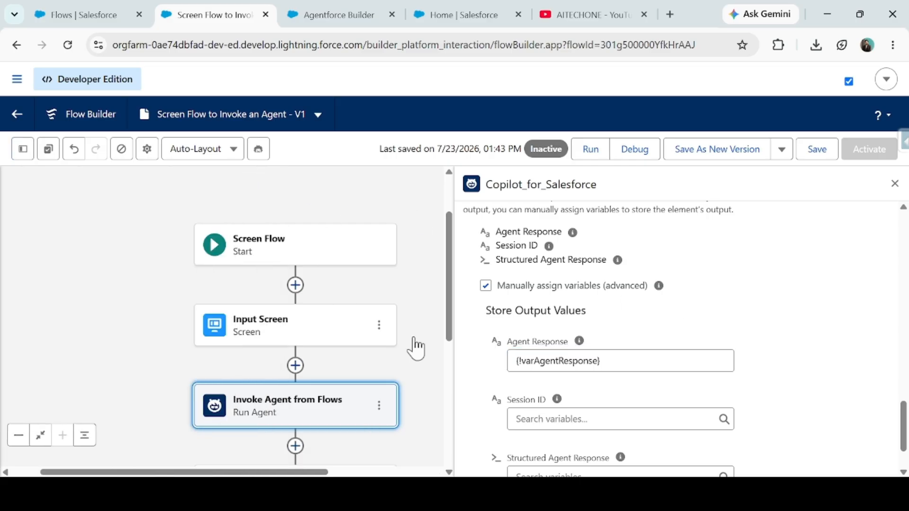
{"action": "scroll", "coordinate": [630, 366], "scroll_direction": "down", "scroll_amount": 2}
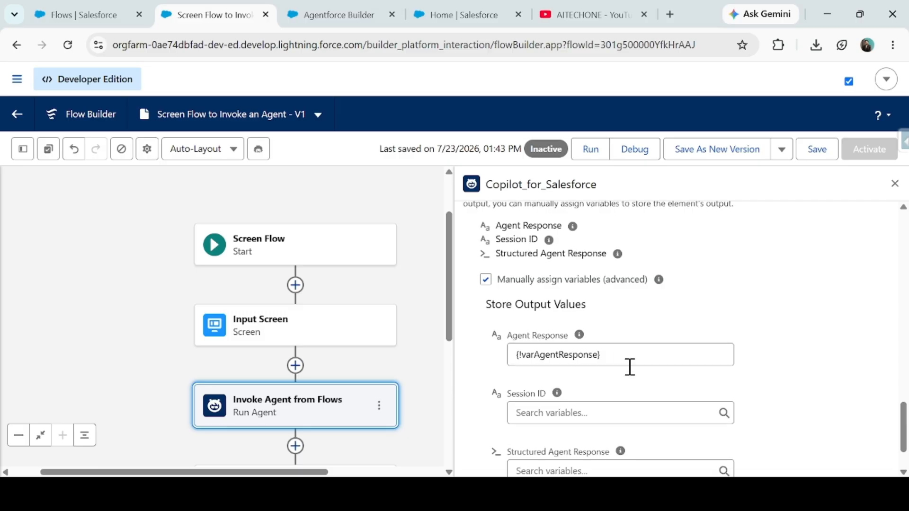
{"action": "scroll", "coordinate": [588, 340], "scroll_direction": "up", "scroll_amount": 5}
{"action": "left_click", "coordinate": [894, 184]}
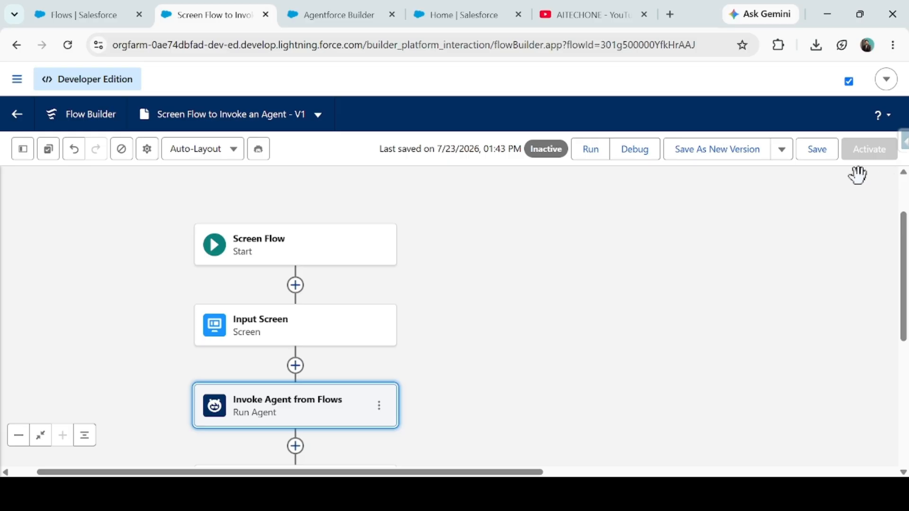
{"action": "left_click", "coordinate": [812, 156]}
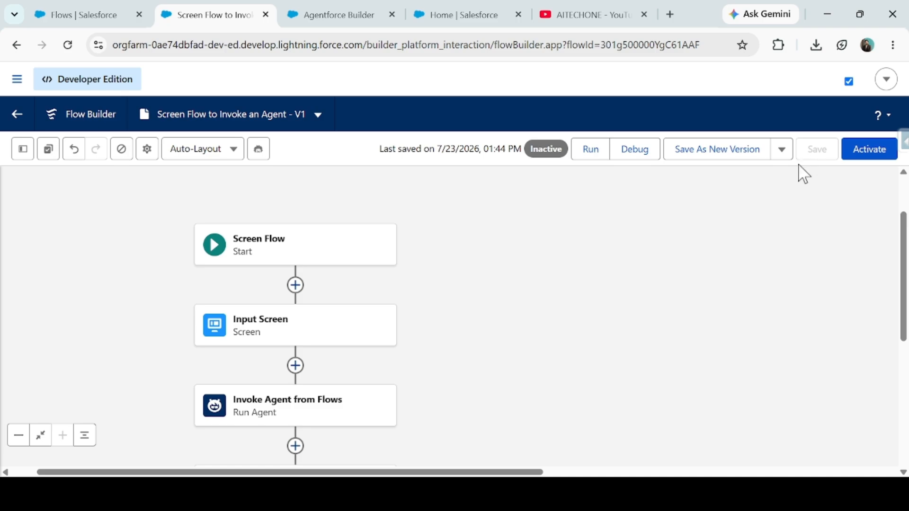
- Add a Screen element labelled Output Screen after the Invoke Agent from Flows element
{"action": "scroll", "coordinate": [584, 300], "scroll_direction": "down", "scroll_amount": 3}
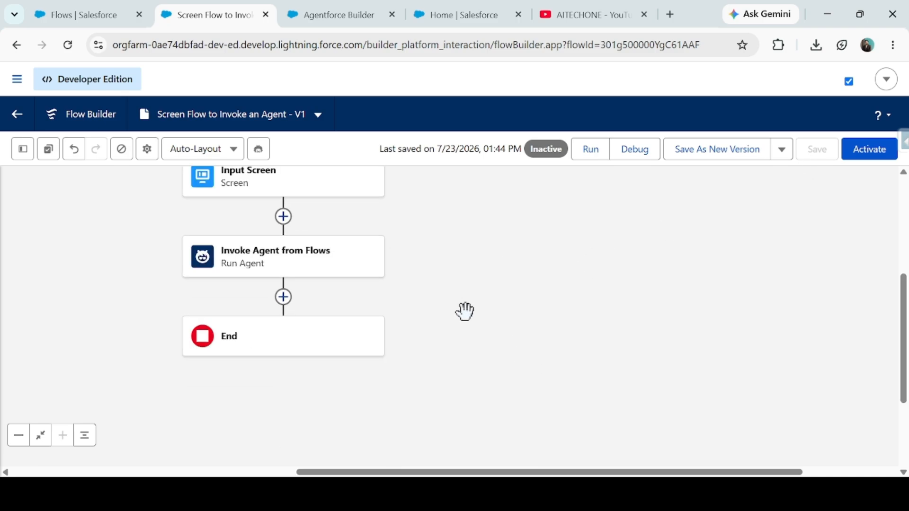
{"action": "left_click", "coordinate": [283, 297]}
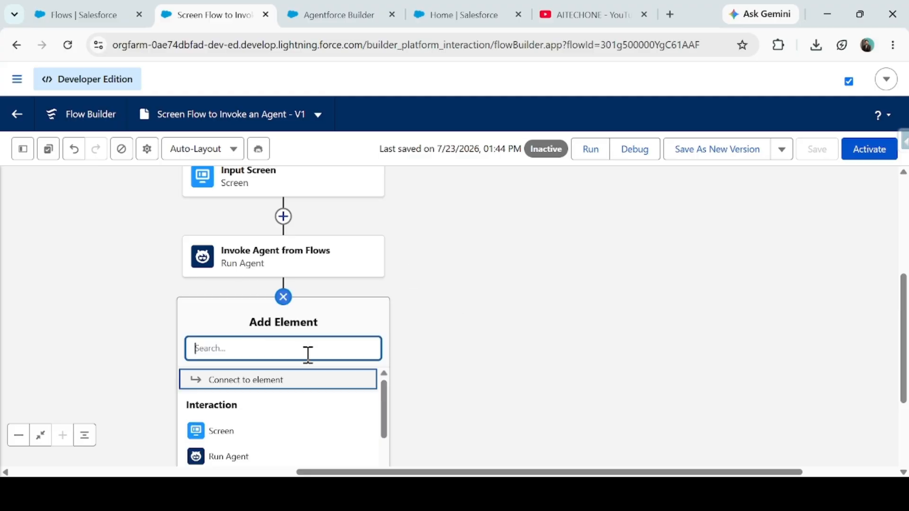
{"action": "left_click", "coordinate": [232, 433]}
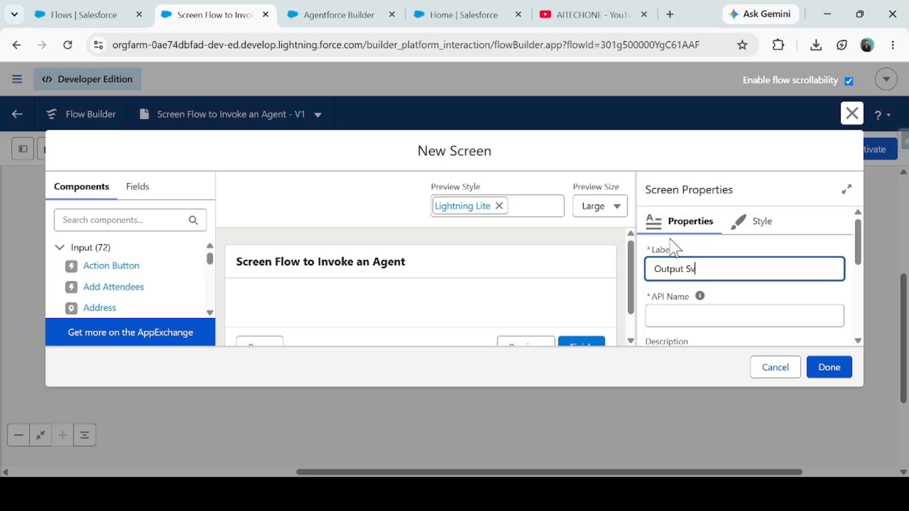
{"action": "type", "text": "Output Screen"}
- Hide the header and the Pause and Previous buttons on the Output Screen
{"action": "scroll", "coordinate": [756, 264], "scroll_direction": "down", "scroll_amount": 3}
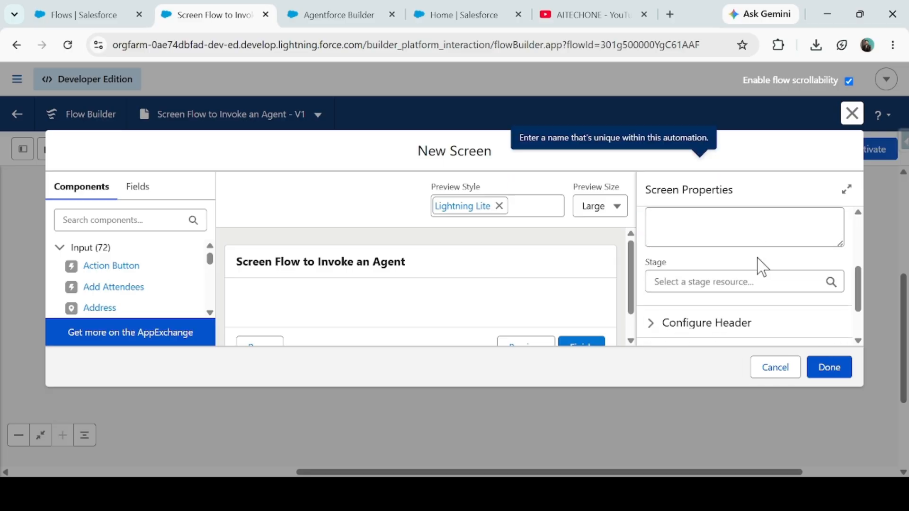
{"action": "left_click", "coordinate": [672, 327]}
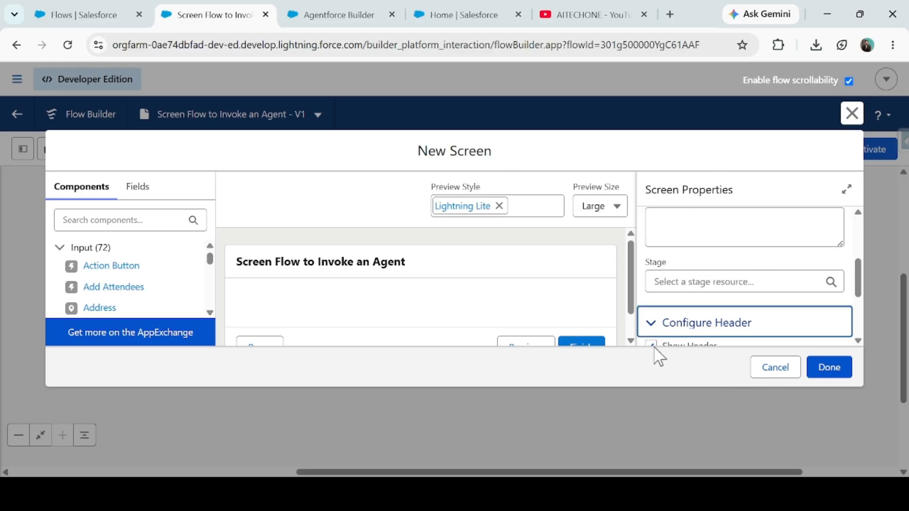
{"action": "left_click", "coordinate": [652, 346]}
{"action": "scroll", "coordinate": [678, 303], "scroll_direction": "down", "scroll_amount": 3}
{"action": "left_click", "coordinate": [678, 293]}
{"action": "scroll", "coordinate": [677, 315], "scroll_direction": "down", "scroll_amount": 3}
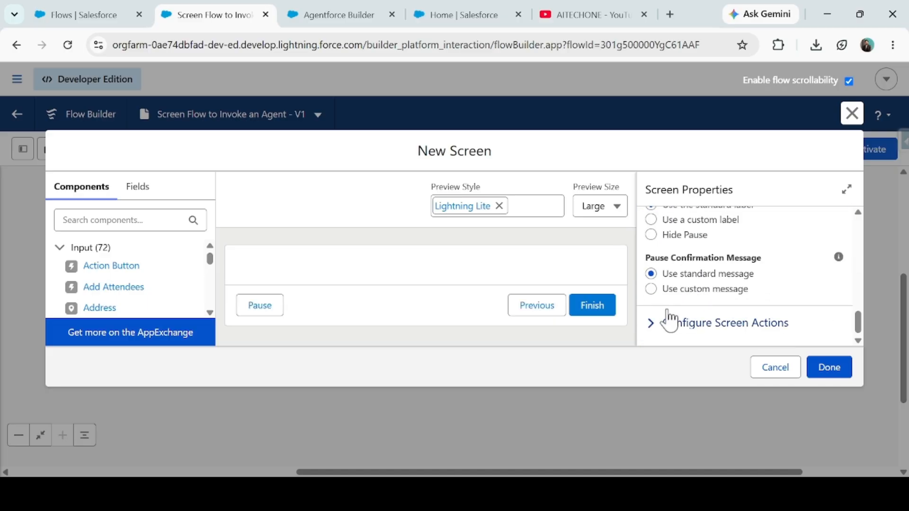
{"action": "left_click", "coordinate": [650, 235]}
{"action": "scroll", "coordinate": [658, 295], "scroll_direction": "up", "scroll_amount": 2}
{"action": "left_click", "coordinate": [651, 290]}
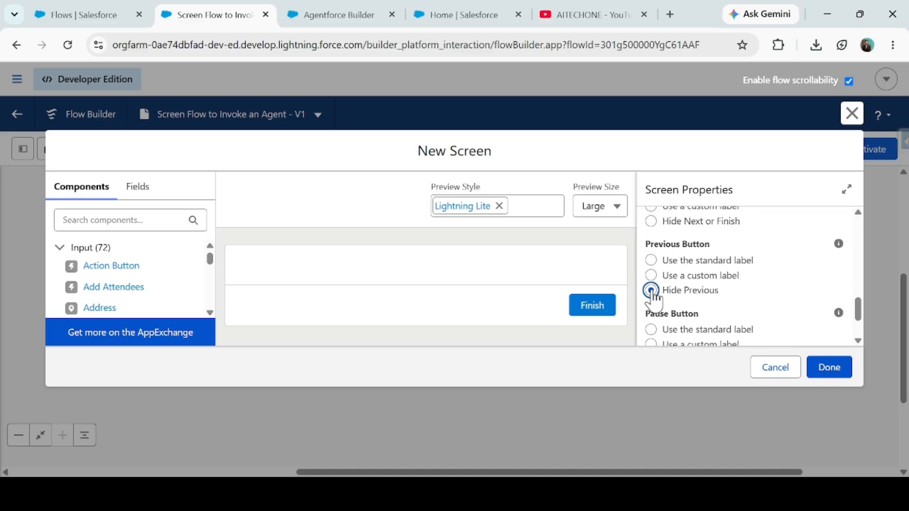
- Add a Display Text component to the Output Screen with the API name AgentResponse
{"action": "left_click", "coordinate": [59, 247]}
{"action": "left_click_drag", "start_coordinate": [110, 291], "coordinate": [286, 290]}
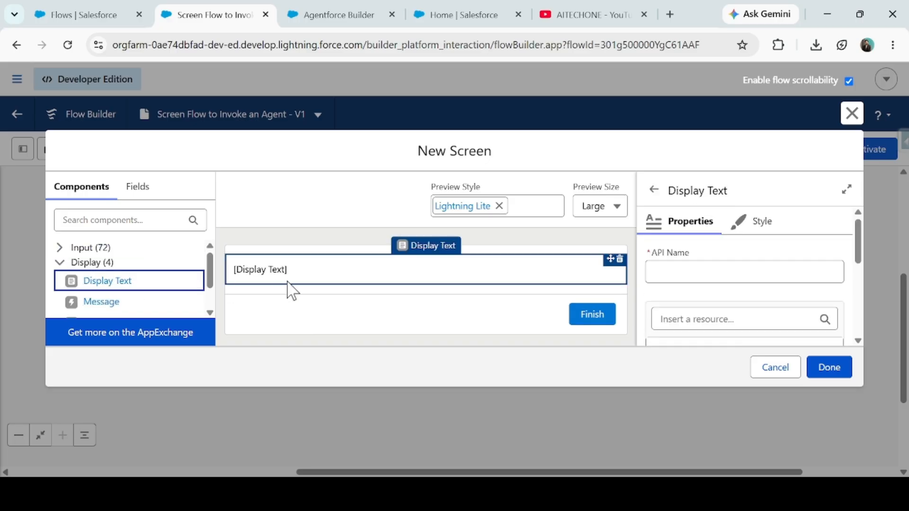
{"action": "left_click", "coordinate": [680, 272]}
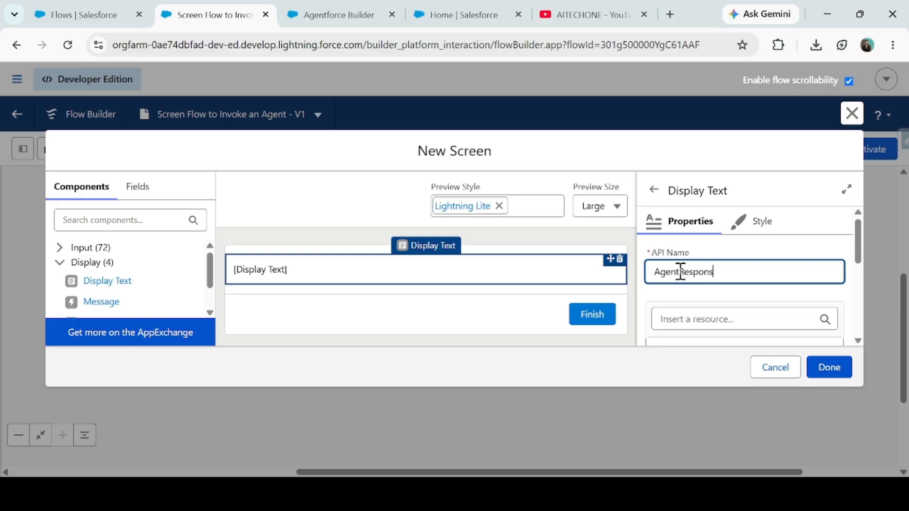
{"action": "left_click", "coordinate": [698, 319]}
{"action": "scroll", "coordinate": [700, 280], "scroll_direction": "down", "scroll_amount": 3}
{"action": "left_click", "coordinate": [298, 207]}
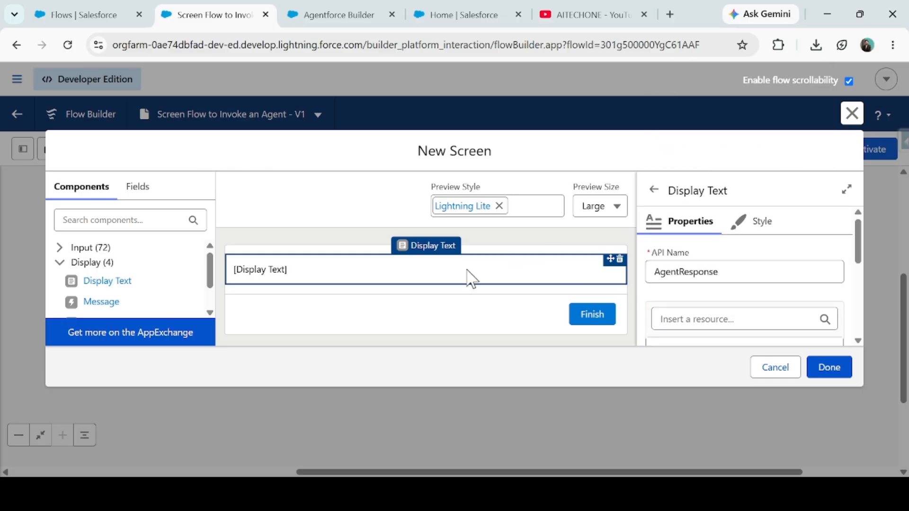
{"action": "scroll", "coordinate": [749, 314], "scroll_direction": "down", "scroll_amount": 2}
{"action": "scroll", "coordinate": [694, 286], "scroll_direction": "up", "scroll_amount": 2}
{"action": "left_click", "coordinate": [687, 248]}
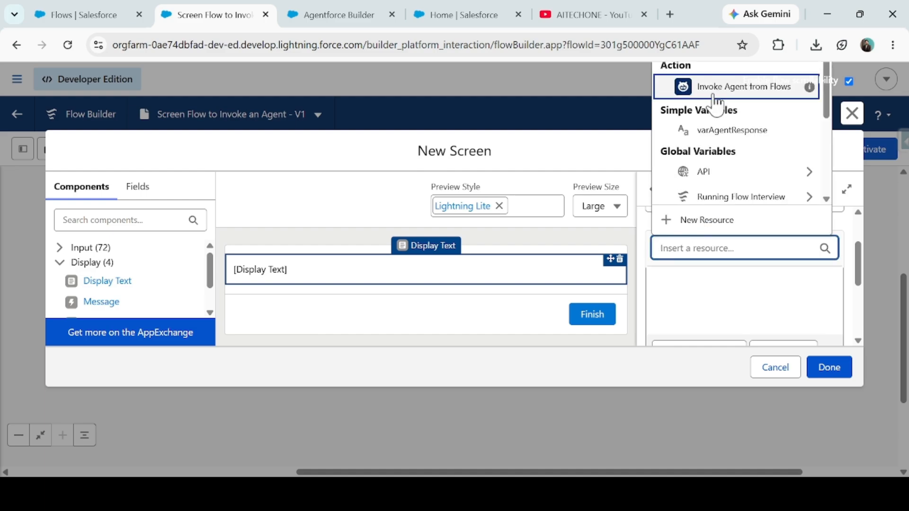
{"action": "left_click", "coordinate": [733, 90]}
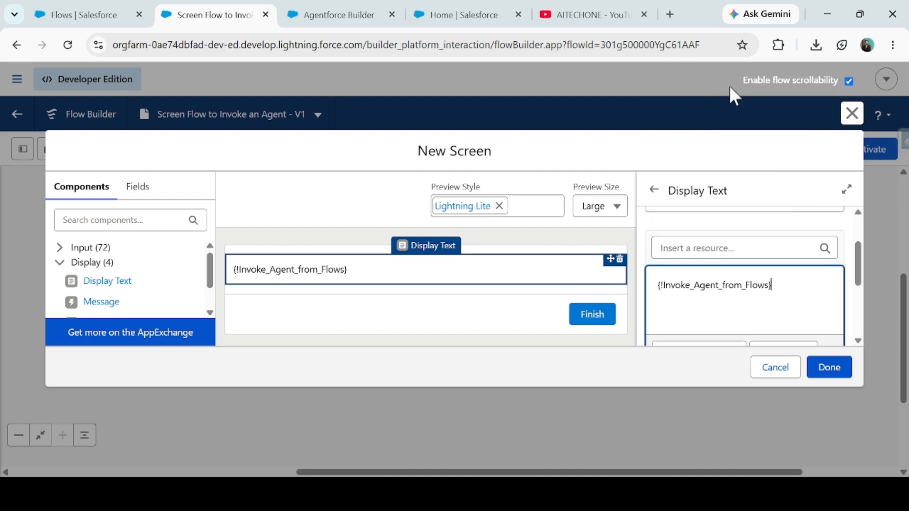
{"action": "left_click_drag", "start_coordinate": [776, 284], "coordinate": [587, 298]}
{"action": "type", "text": "\\"}
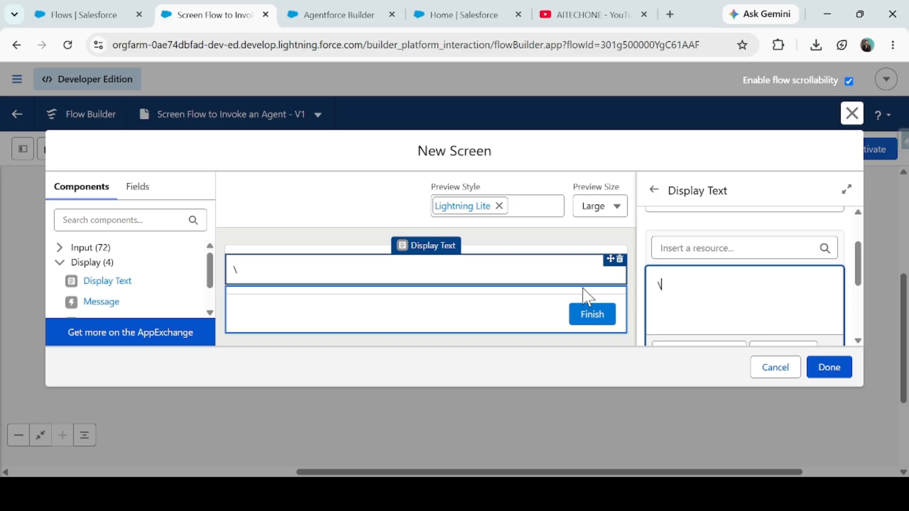
{"action": "key", "text": "BackSpace"}
- Insert the varAgentResponse variable into the AgentResponse display text, finish the screen and save the flow
{"action": "scroll", "coordinate": [757, 298], "scroll_direction": "up", "scroll_amount": 2}
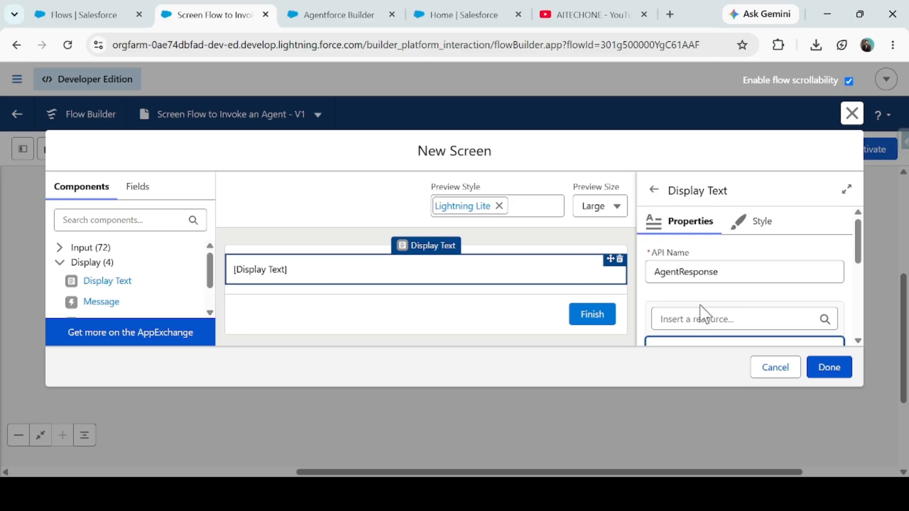
{"action": "left_click", "coordinate": [697, 314]}
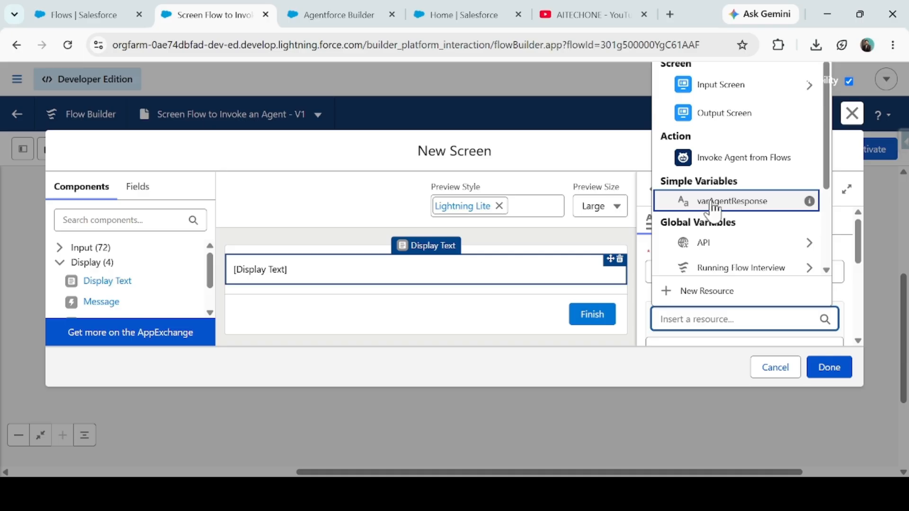
{"action": "left_click", "coordinate": [732, 201]}
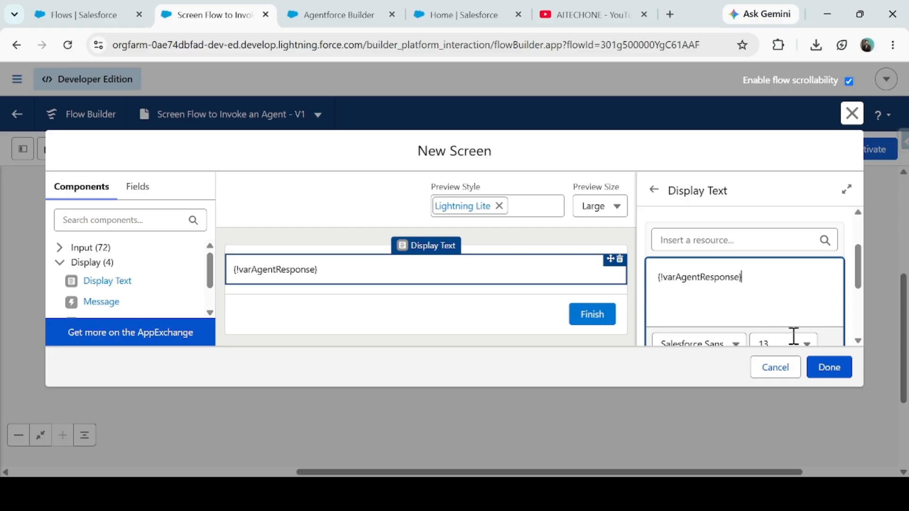
{"action": "left_click", "coordinate": [828, 363]}
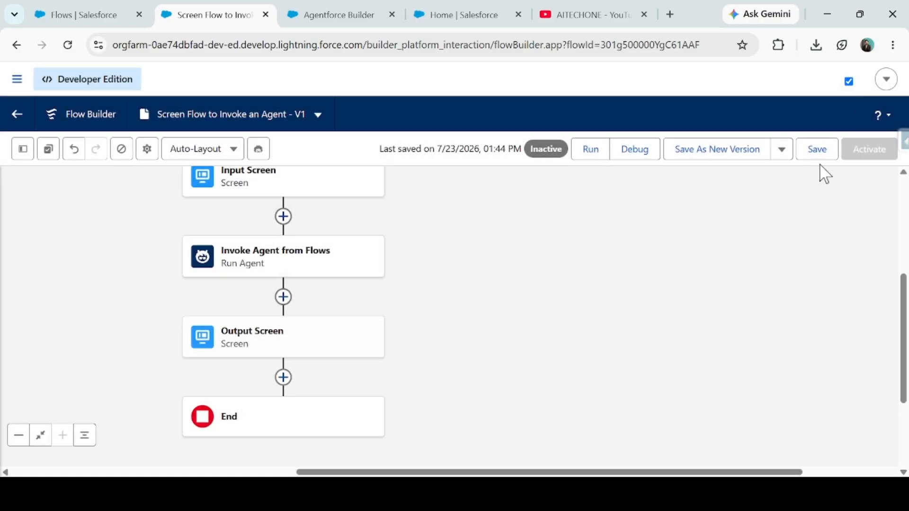
{"action": "left_click", "coordinate": [823, 154]}
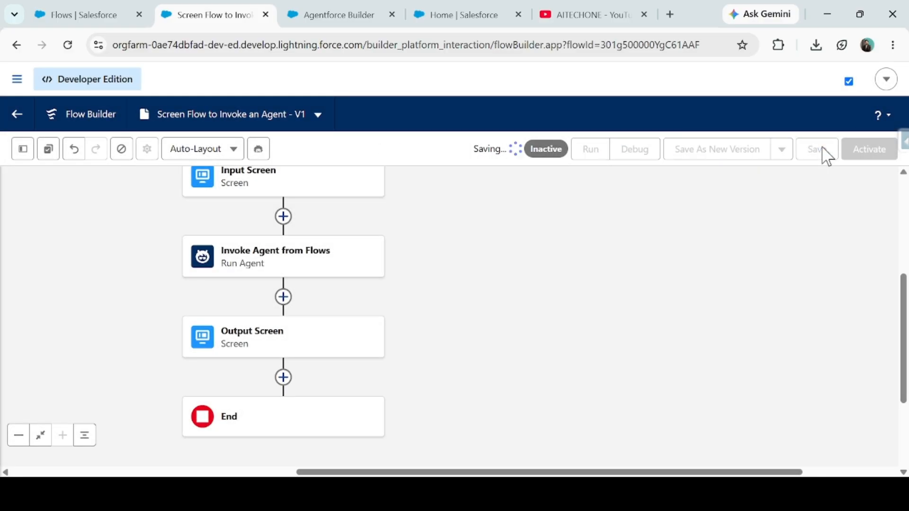
- Check the agent's subagents in Agentforce Builder, then return to the saved screen flow and run it
{"action": "left_click", "coordinate": [327, 10]}
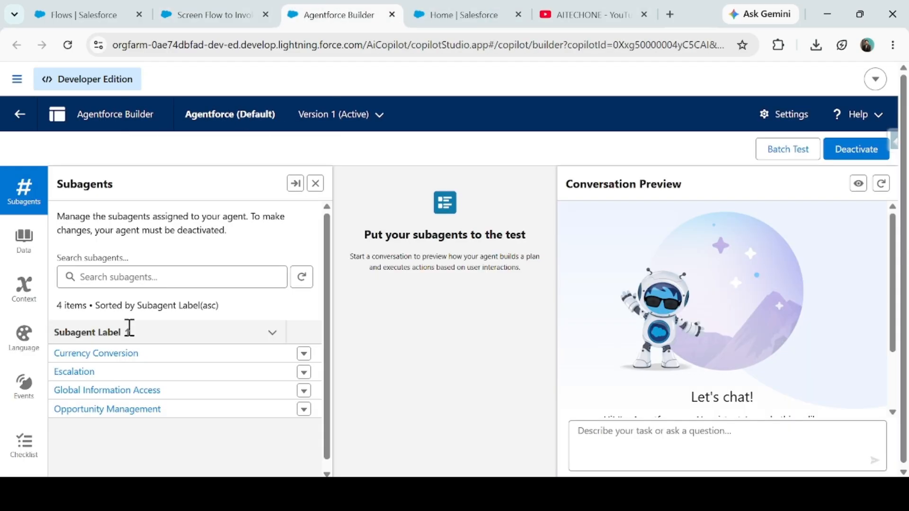
{"action": "left_click", "coordinate": [215, 14]}
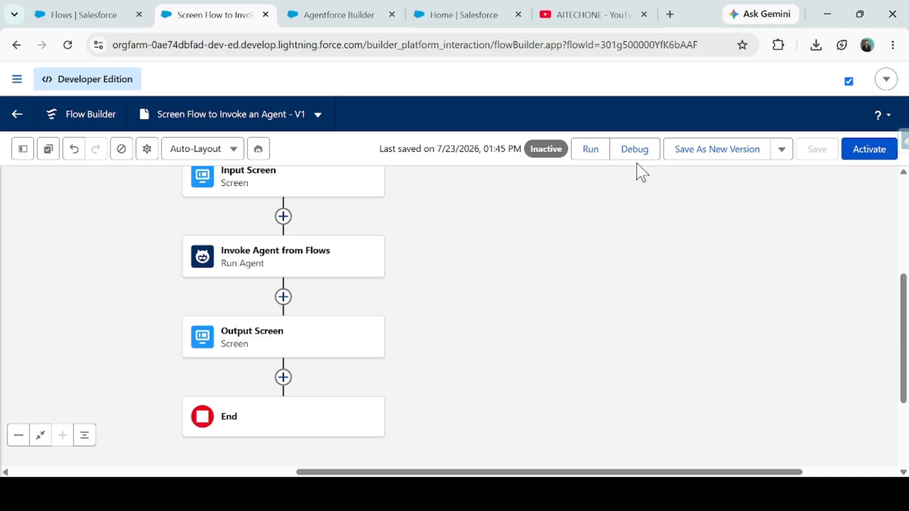
{"action": "left_click", "coordinate": [594, 156]}
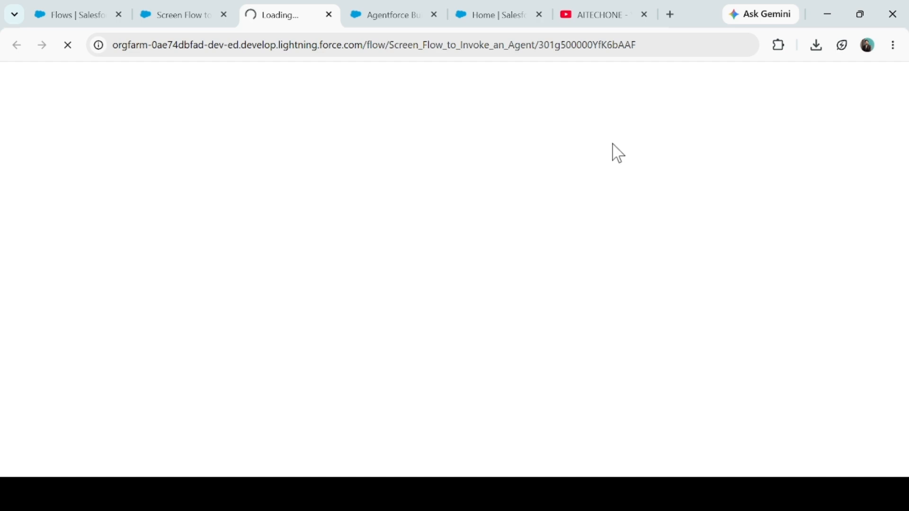
- Switch to Agentforce Builder and send the message Hello in the conversation preview
{"action": "left_click", "coordinate": [373, 14]}
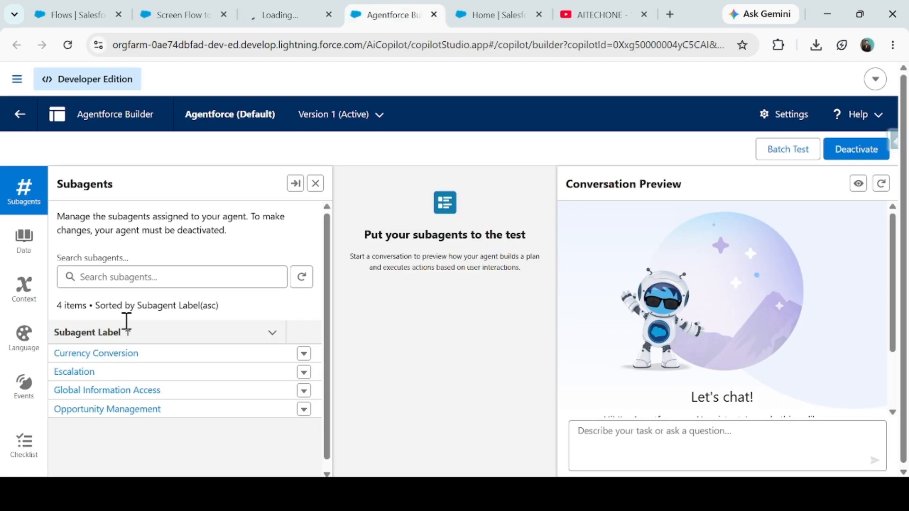
{"action": "left_click", "coordinate": [686, 459]}
{"action": "type", "text": "Hello"}
{"action": "key", "text": "Return"}
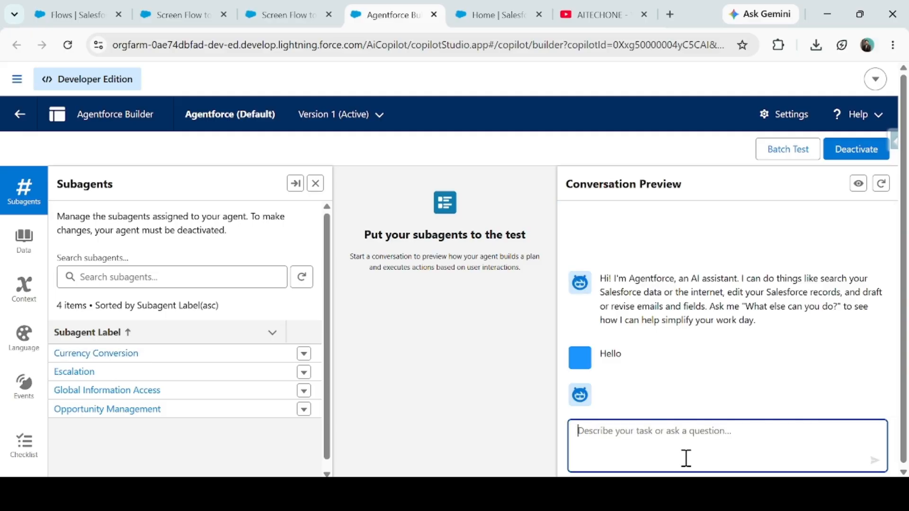
- Send the prompt "Convert 100 USD to INR" to the agent and examine the converted amount in its reply
{"action": "type", "text": "C"}
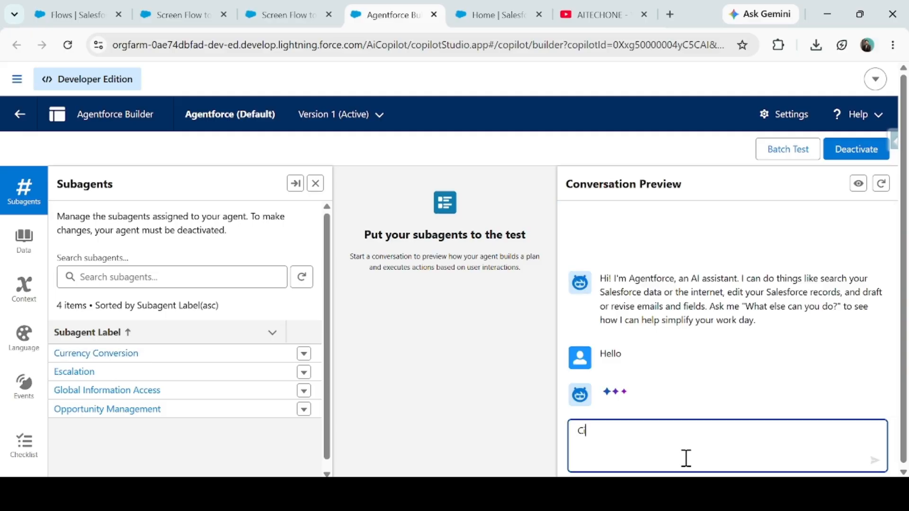
{"action": "type", "text": "onvert 100 USD "}
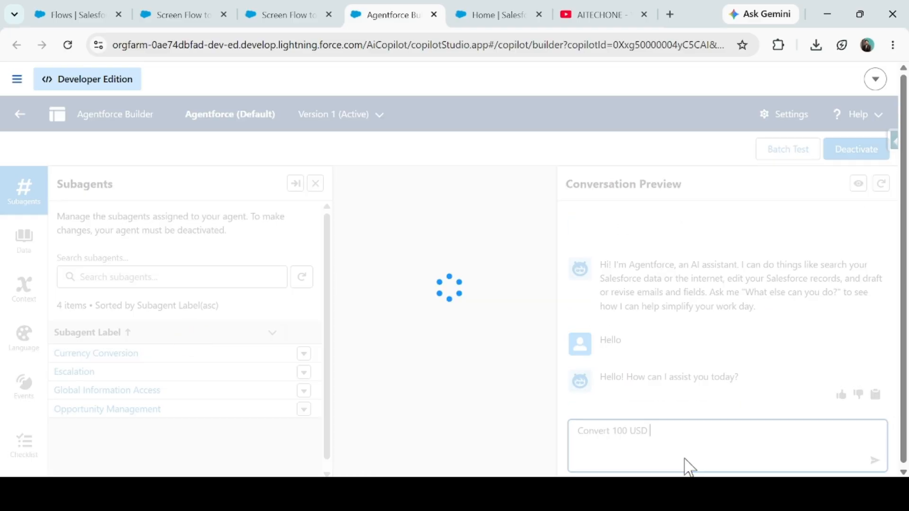
{"action": "type", "text": "to INR"}
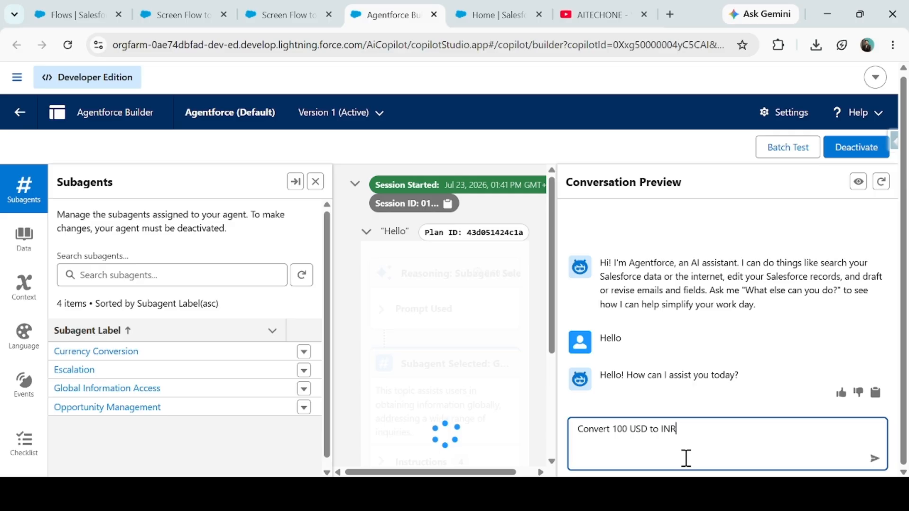
{"action": "key", "text": "Return"}
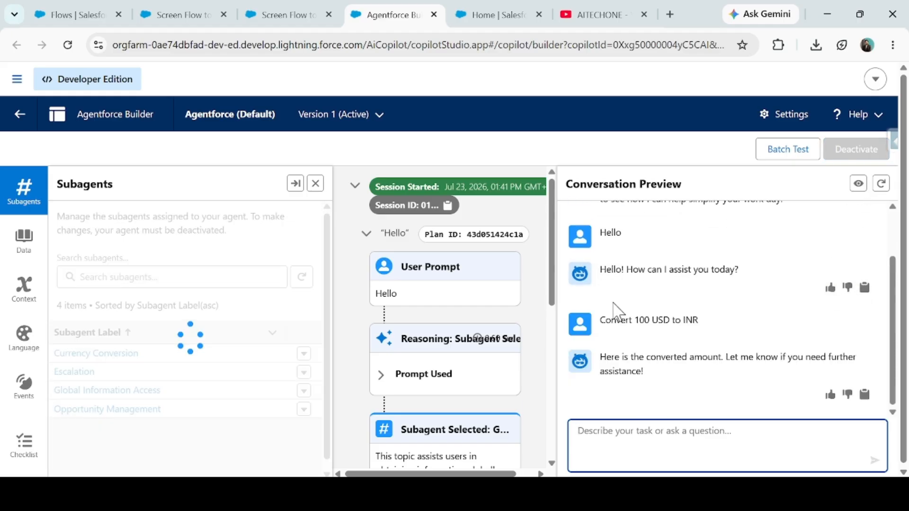
{"action": "left_click", "coordinate": [671, 385]}
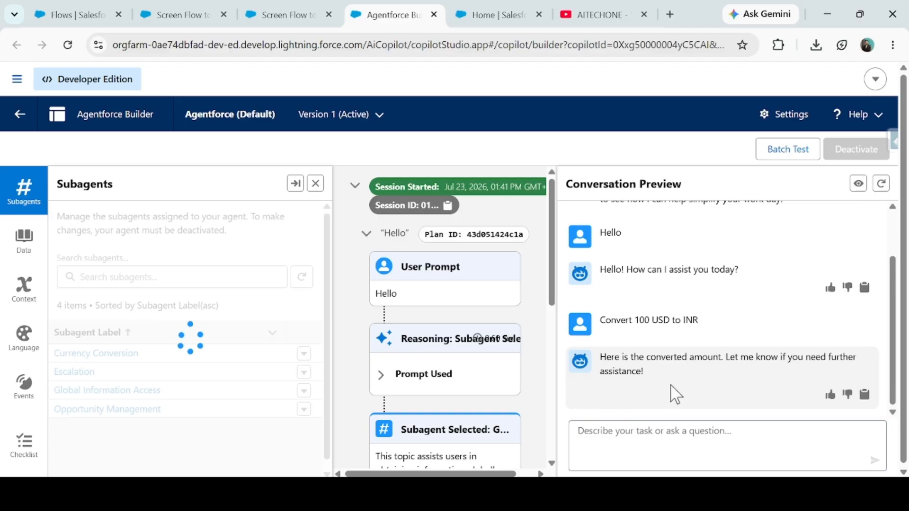
{"action": "left_click_drag", "start_coordinate": [605, 369], "coordinate": [635, 371]}
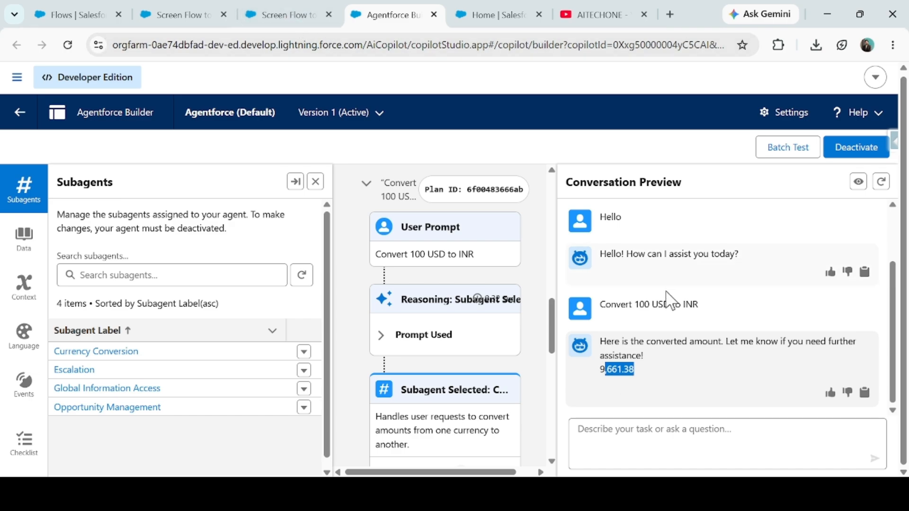
- Copy the prompt "Convert 100 USD to INR" from the conversation preview into the running flow and request the response
{"action": "left_click_drag", "start_coordinate": [600, 305], "coordinate": [686, 304]}
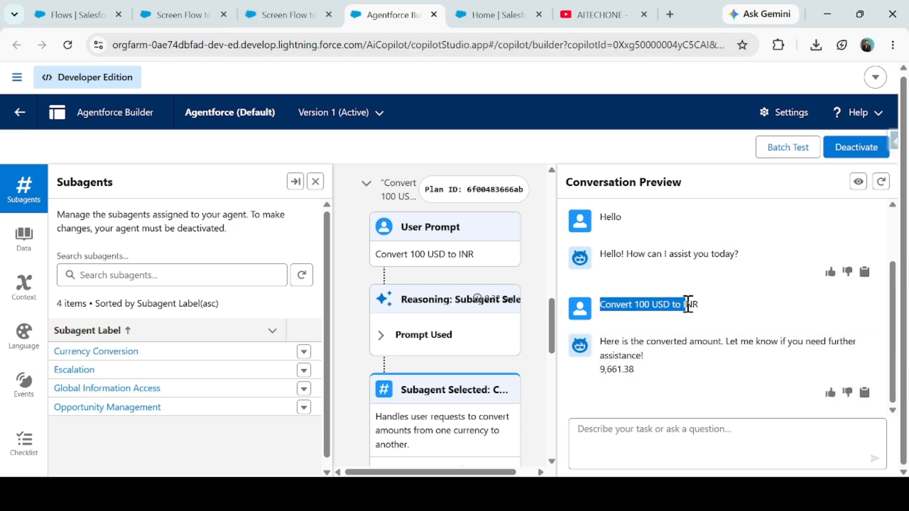
{"action": "left_click", "coordinate": [708, 317]}
{"action": "left_click_drag", "start_coordinate": [600, 306], "coordinate": [699, 306]}
{"action": "left_click", "coordinate": [323, 10]}
{"action": "left_click", "coordinate": [379, 14]}
{"action": "key", "text": "ctrl+c"}
{"action": "left_click", "coordinate": [283, 14]}
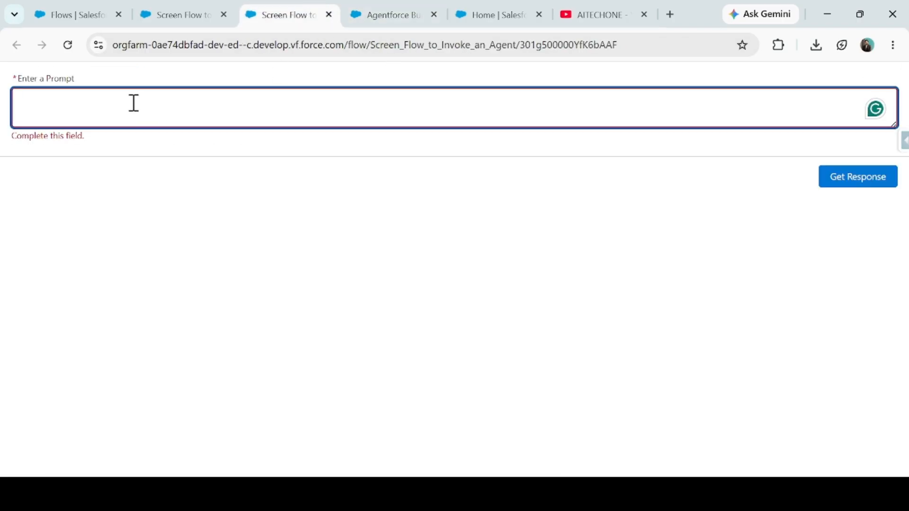
{"action": "key", "text": "ctrl+v"}
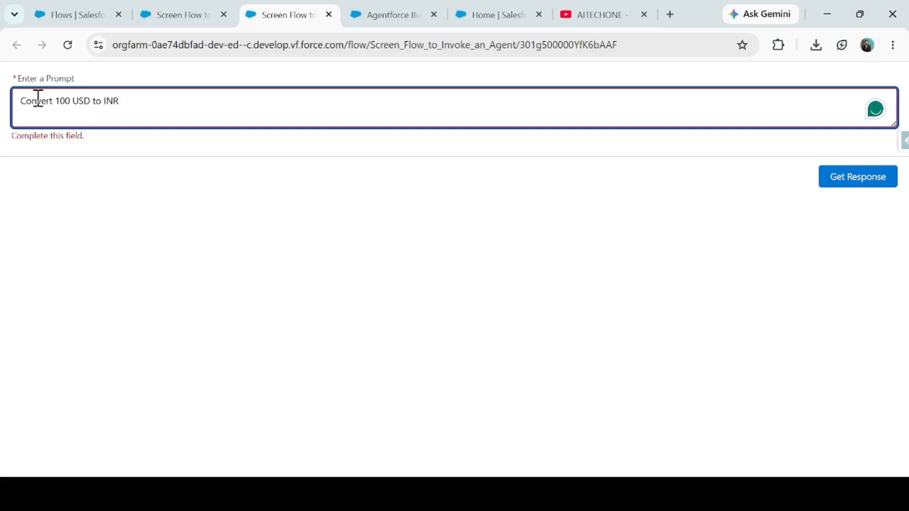
{"action": "left_click", "coordinate": [845, 166]}
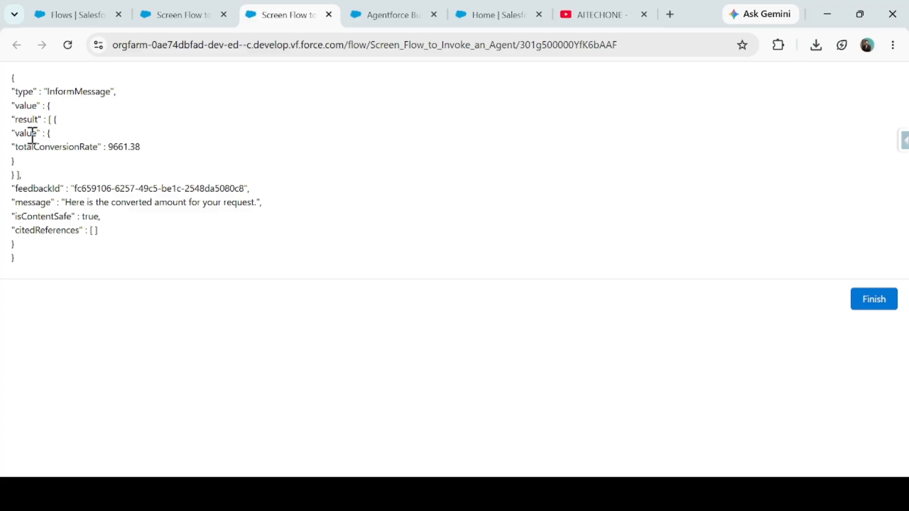
- Examine the agent's JSON response on the flow's output screen, especially the totalConversionRate value
{"action": "left_click_drag", "start_coordinate": [12, 75], "coordinate": [67, 268]}
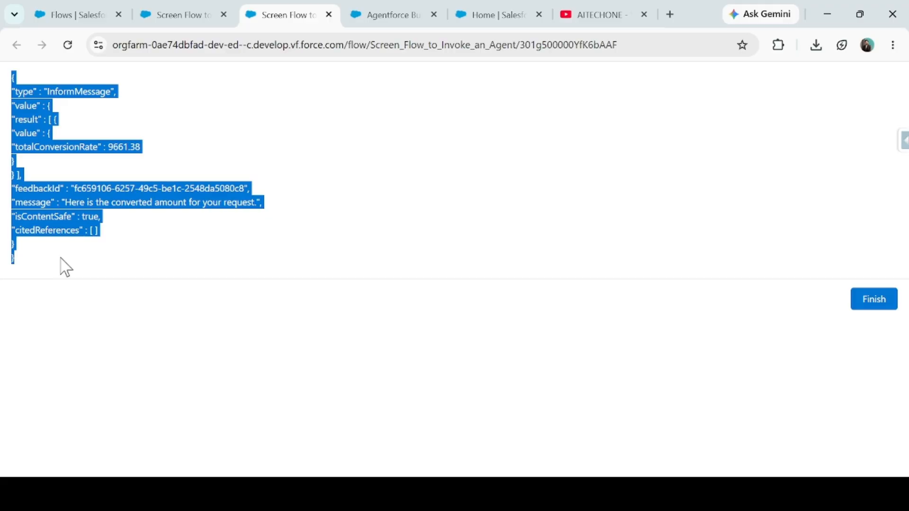
{"action": "left_click", "coordinate": [153, 178]}
{"action": "left_click_drag", "start_coordinate": [107, 147], "coordinate": [149, 158]}
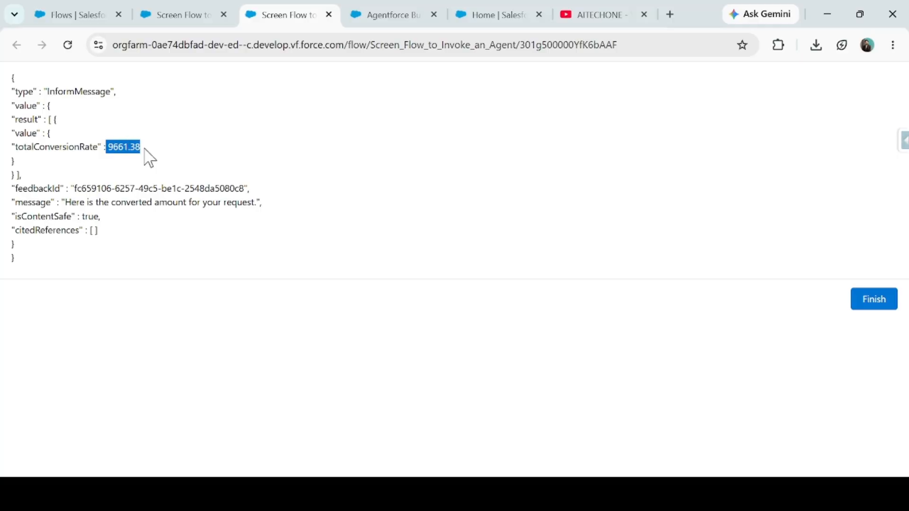
- Highlight the totalConversionRate key in the agent's JSON response and finish the current flow run
{"action": "left_click", "coordinate": [56, 166]}
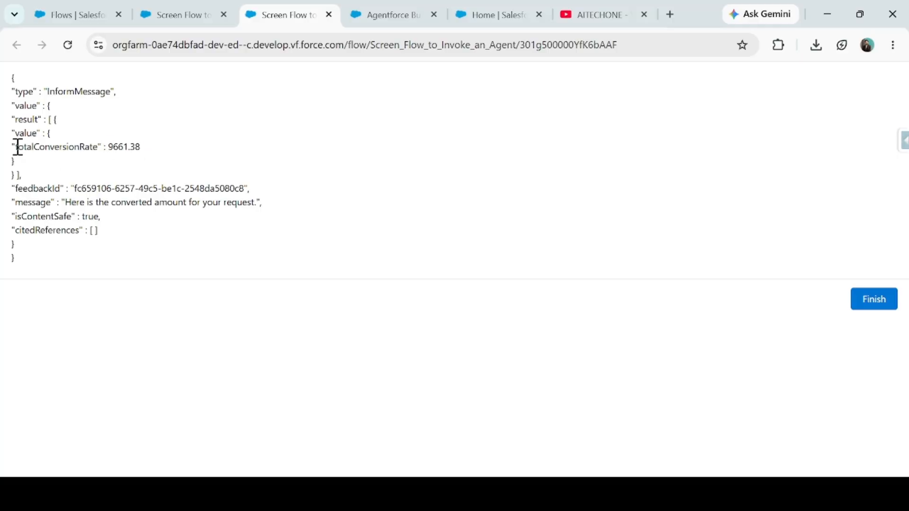
{"action": "left_click_drag", "start_coordinate": [17, 146], "coordinate": [99, 148]}
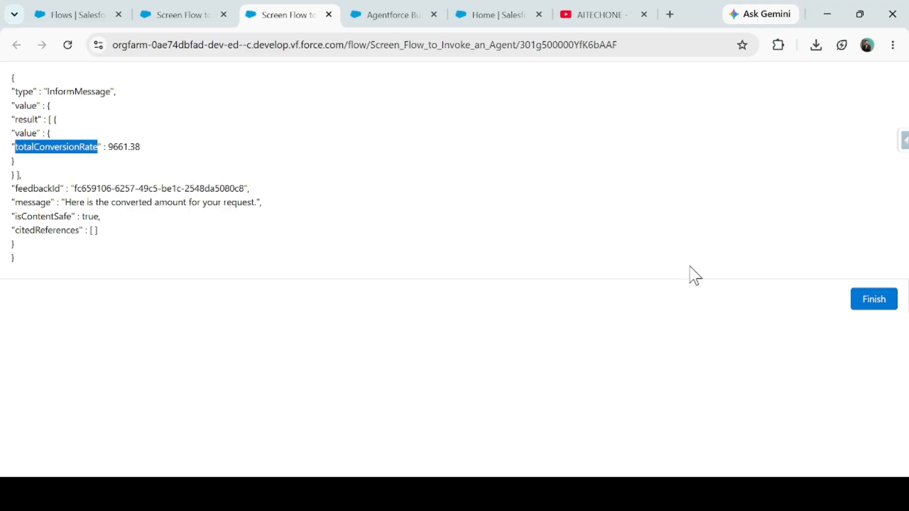
{"action": "left_click", "coordinate": [873, 300]}
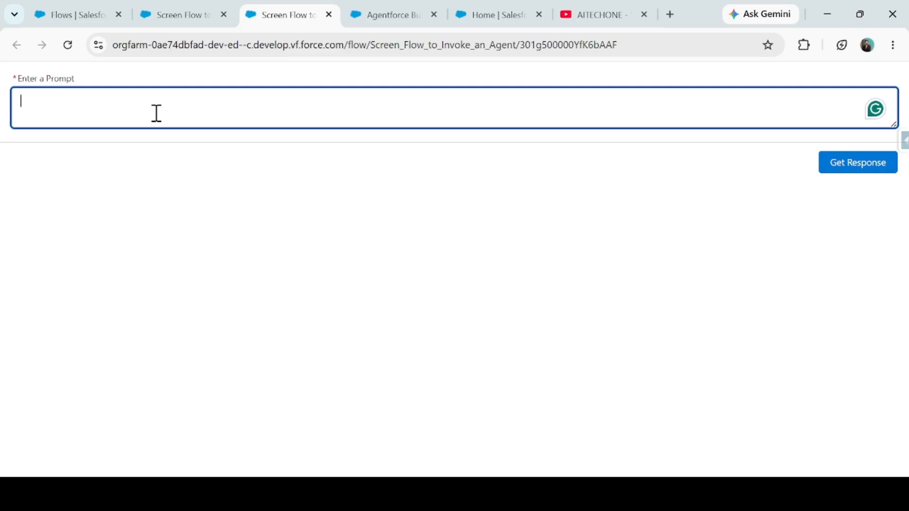
- Enter the prompt get me stage for an Opportunity "Edge SLA" in the restarted flow and request the agent's response
{"action": "type", "text": "get me stages"}
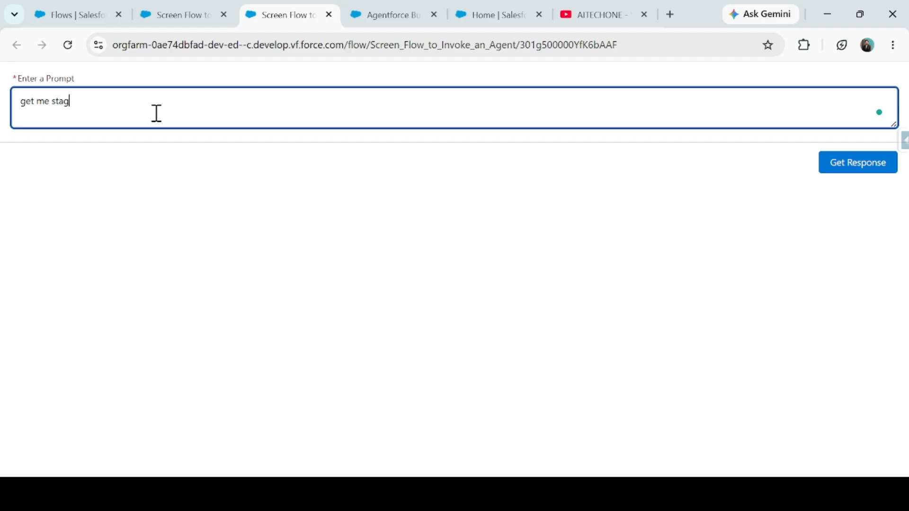
{"action": "key", "text": "BackSpace"}
{"action": "key", "text": "BackSpace"}
{"action": "type", "text": "e for"}
{"action": "key", "text": "BackSpace"}
{"action": "key", "text": "BackSpace"}
{"action": "key", "text": "BackSpace"}
{"action": "key", "text": "BackSpace"}
{"action": "type", "text": "for an Opportunity :\""}
{"action": "key", "text": "BackSpace"}
{"action": "key", "text": "BackSpace"}
{"action": "type", "text": "\"Edge SLA\""}
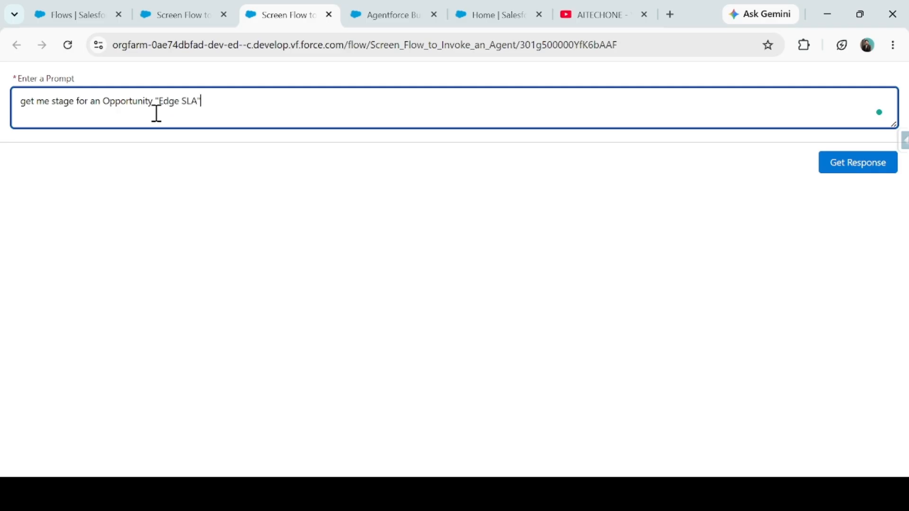
{"action": "left_click", "coordinate": [862, 167]}
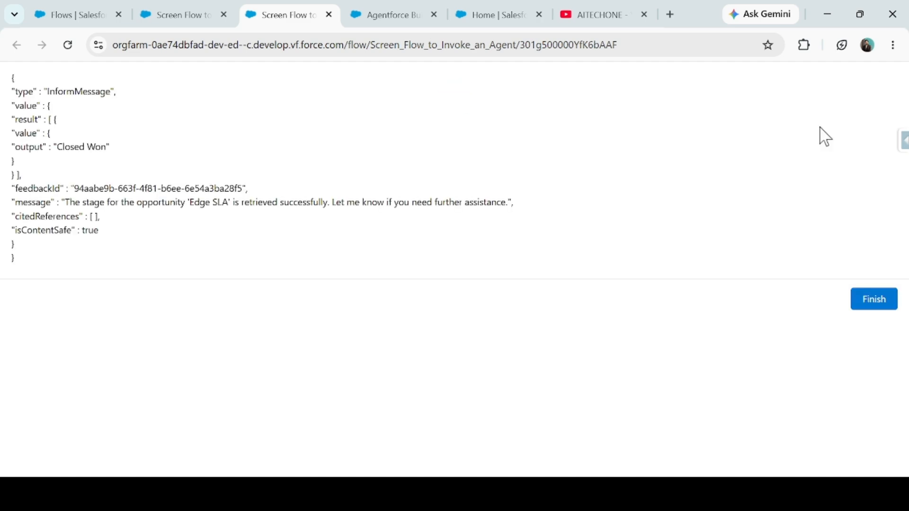
- Examine the output key and its value in the agent's JSON response, and switch to the AITECHONE videos page on YouTube
{"action": "left_click_drag", "start_coordinate": [57, 147], "coordinate": [126, 159]}
{"action": "left_click", "coordinate": [10, 162]}
{"action": "left_click_drag", "start_coordinate": [18, 148], "coordinate": [44, 151]}
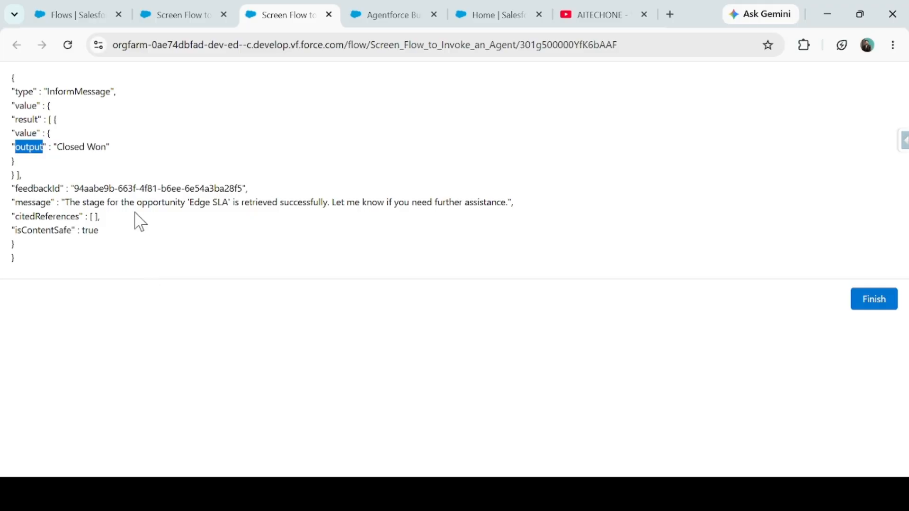
{"action": "left_click_drag", "start_coordinate": [57, 148], "coordinate": [108, 147]}
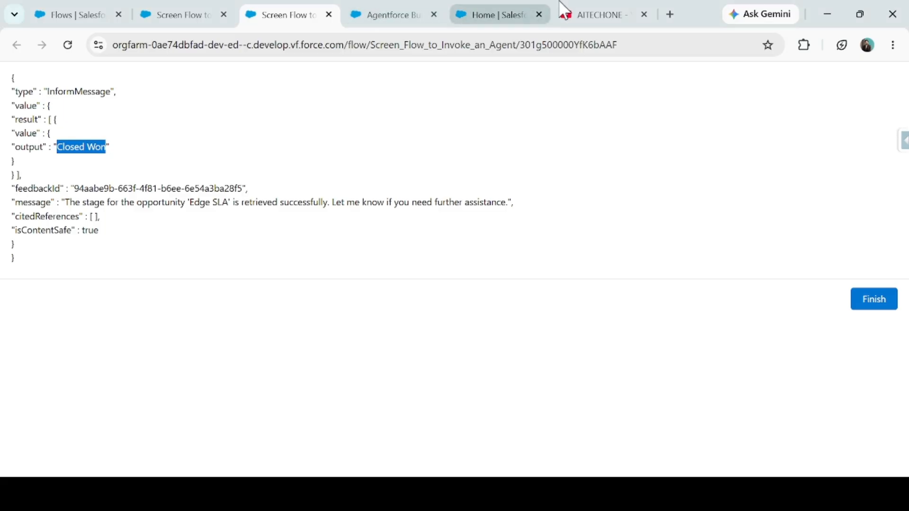
{"action": "left_click", "coordinate": [564, 15]}
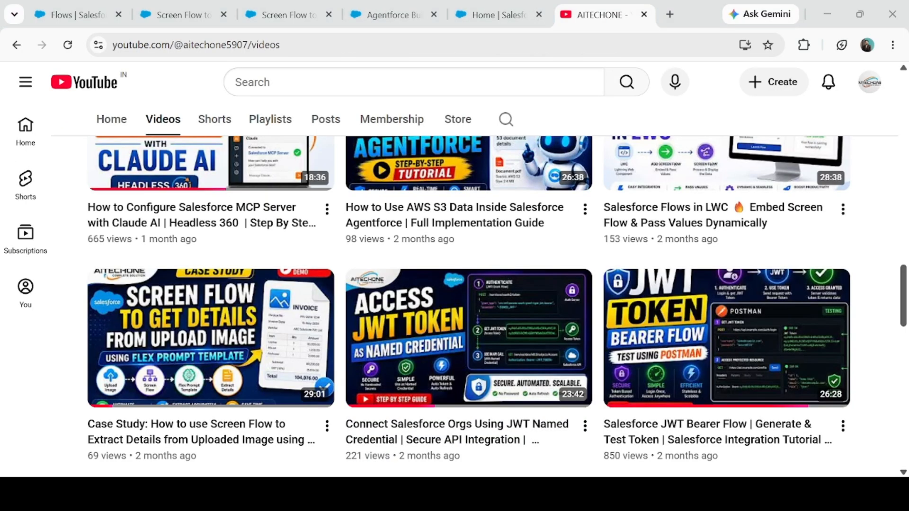